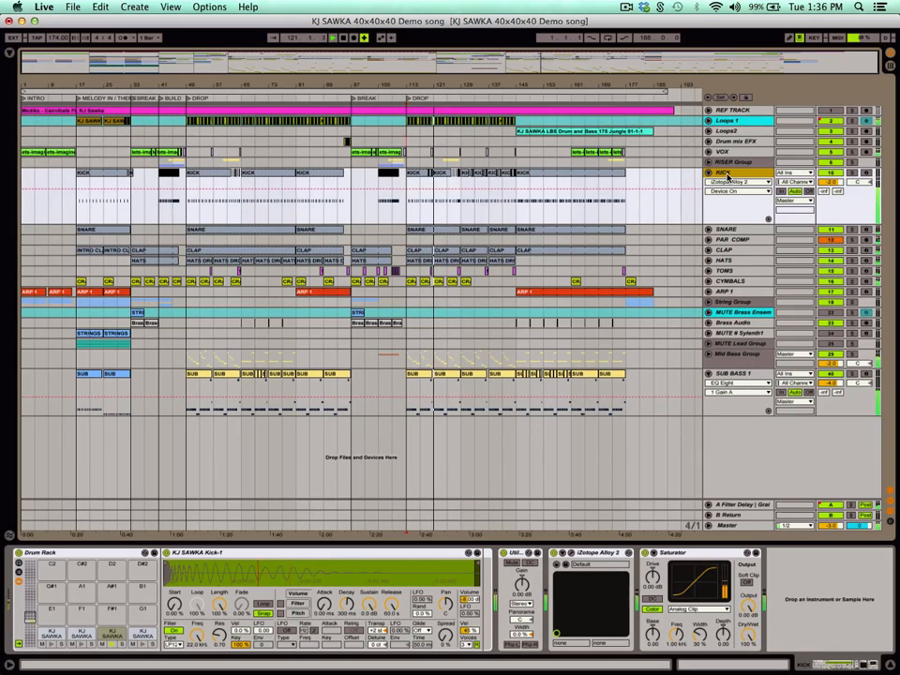
Show the Master track's device chain and enlarge its Spectrum analyzer display.
click(731, 526)
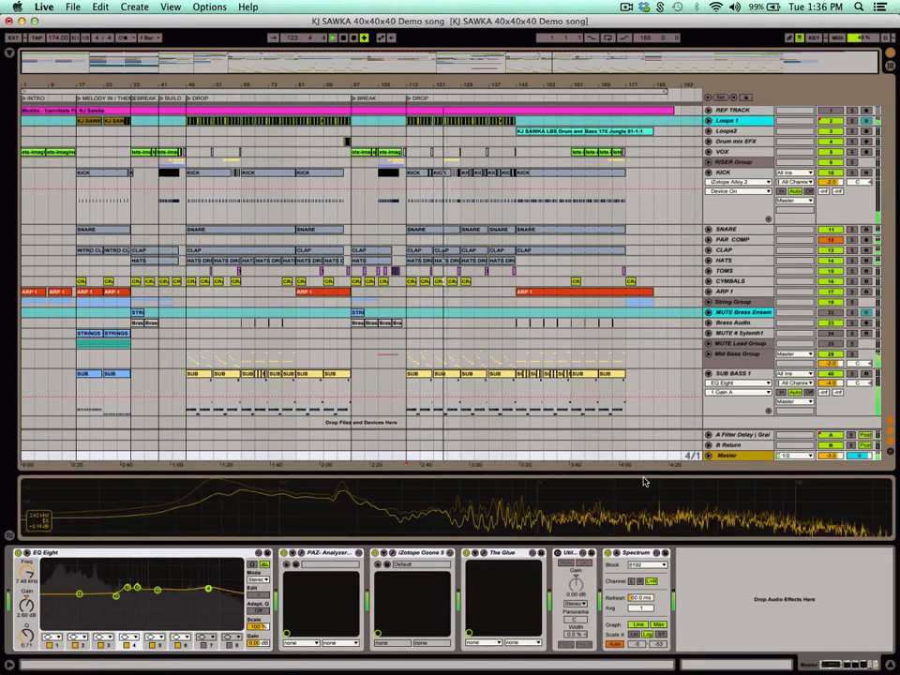
drag(647, 476, 573, 363)
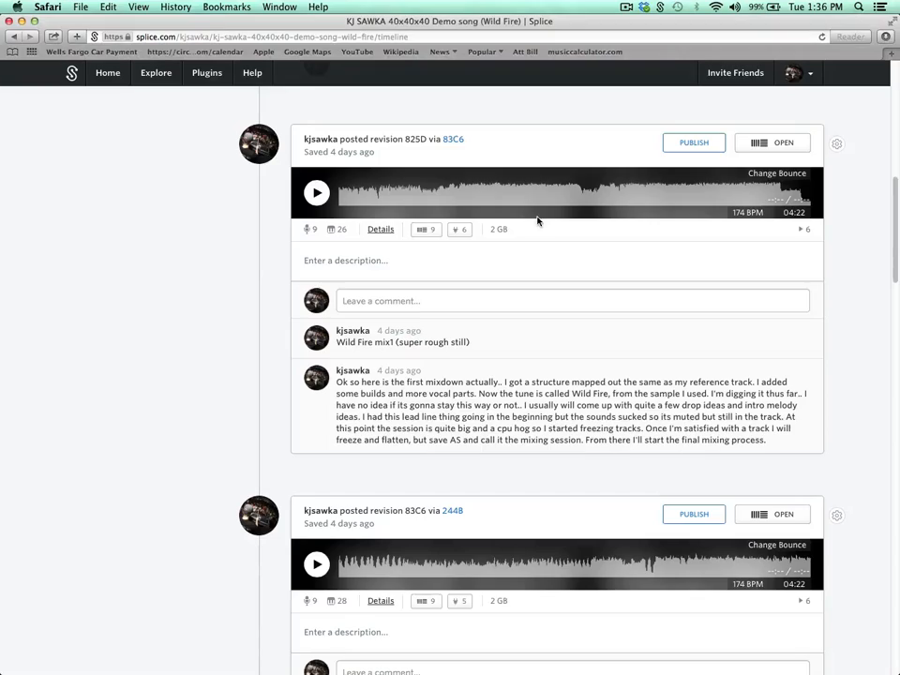
Switch to the Splice project page in Safari and look over its revision timeline up to the project header.
scroll(419, 317, down, 10)
scroll(355, 337, down, 1)
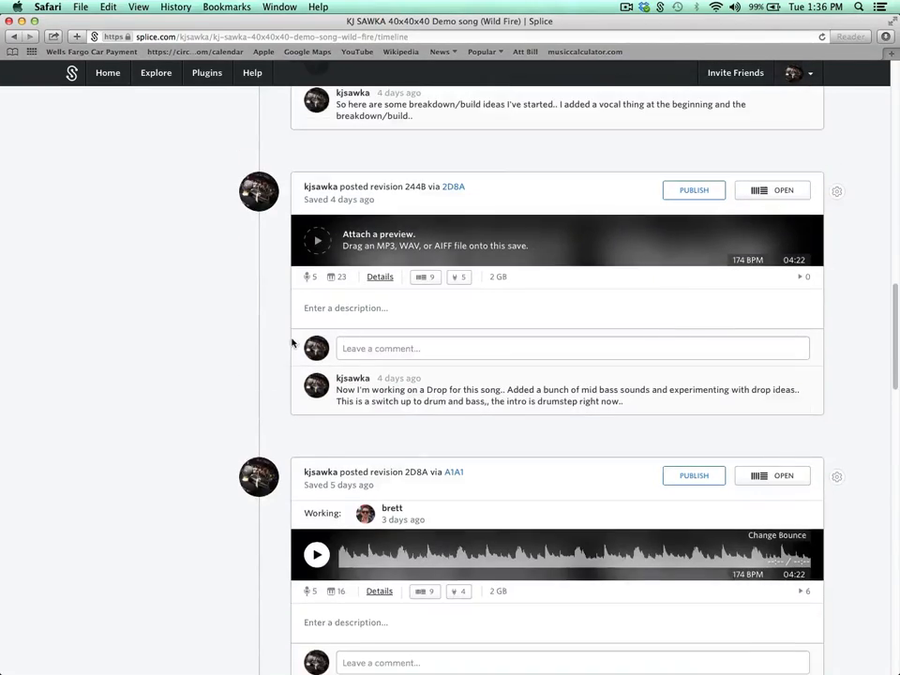
scroll(292, 343, up, 12)
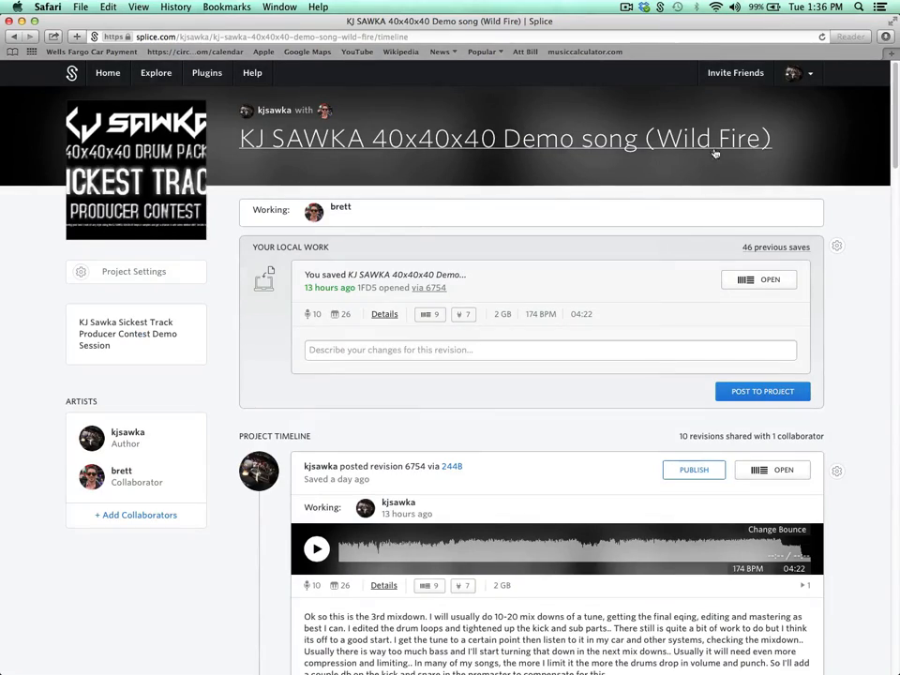
Return to Live and unfold the Loops 1 track to view its clips and automation, then fold it again.
key(super+Tab)
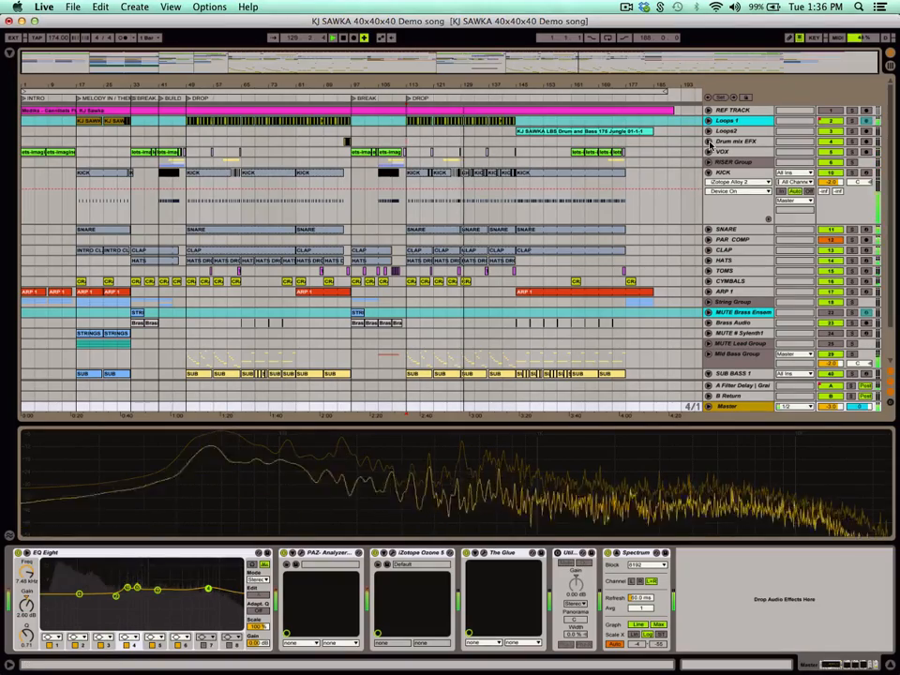
click(708, 121)
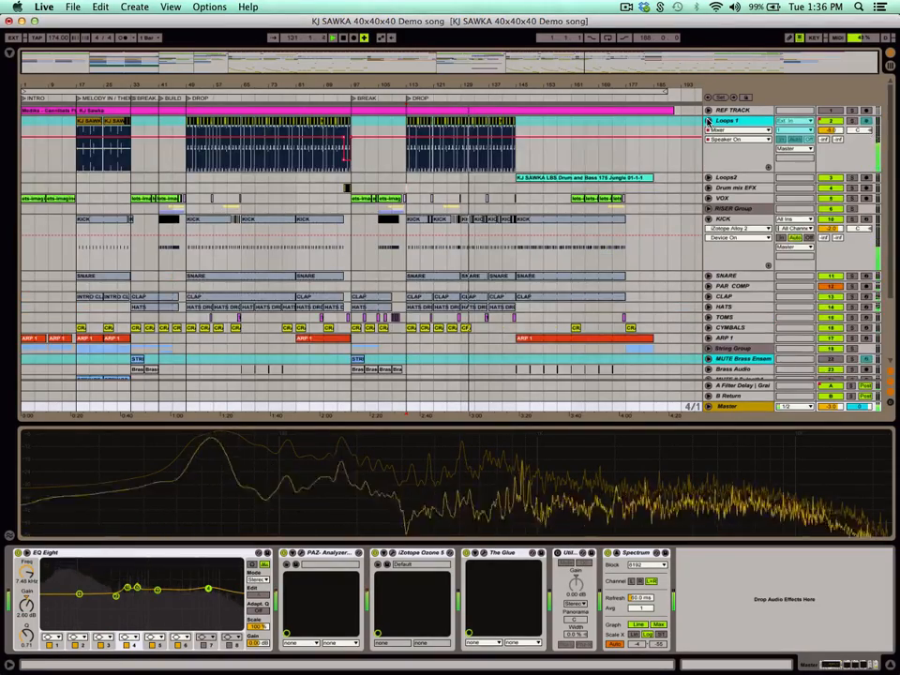
click(708, 121)
Open the iZotope Alloy 2 plug-in window of the KICK track to view its equalizer.
click(725, 172)
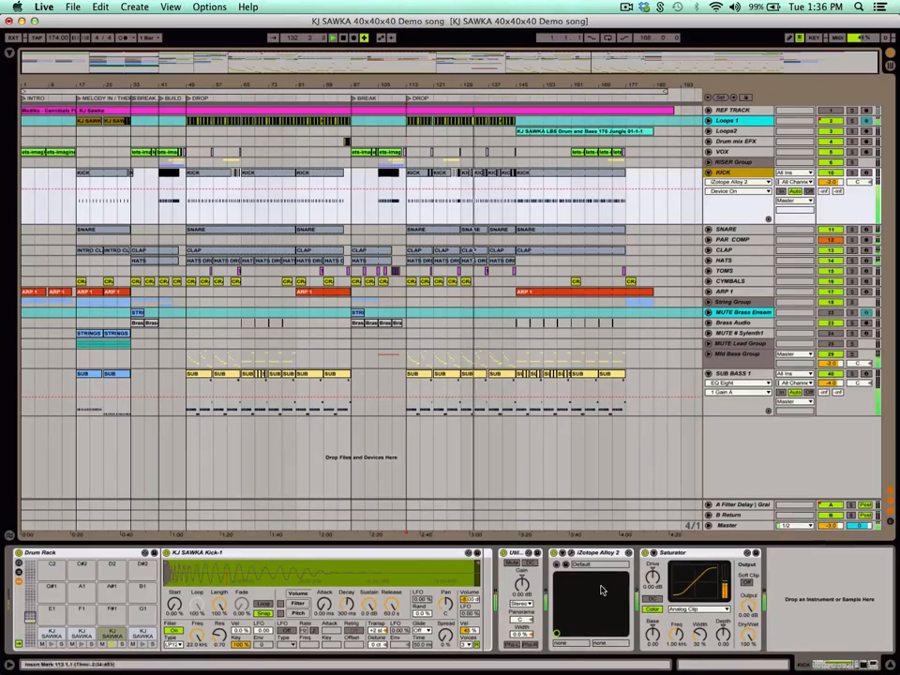
click(572, 553)
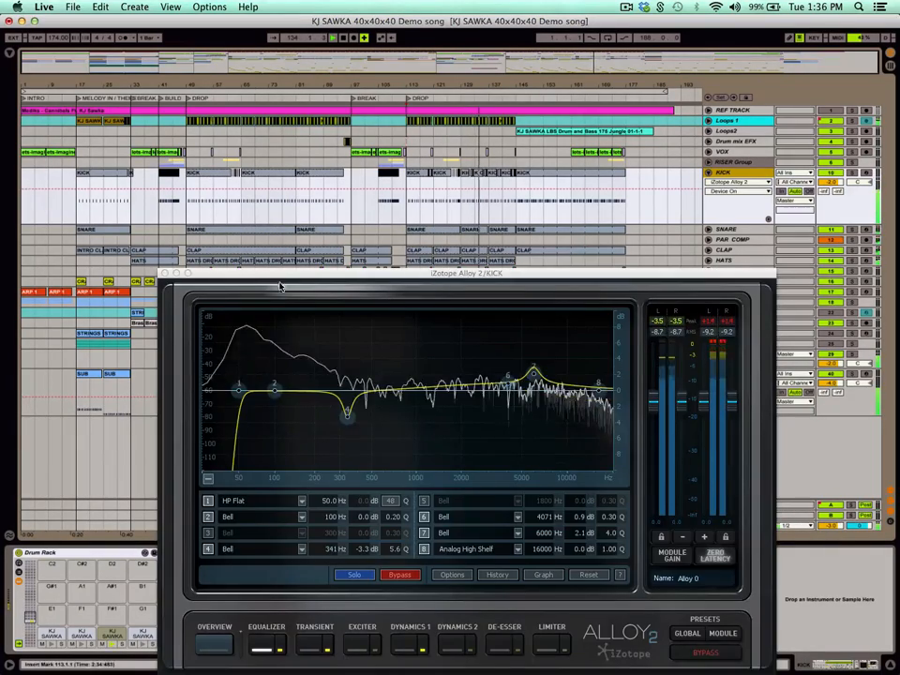
drag(280, 288, 358, 281)
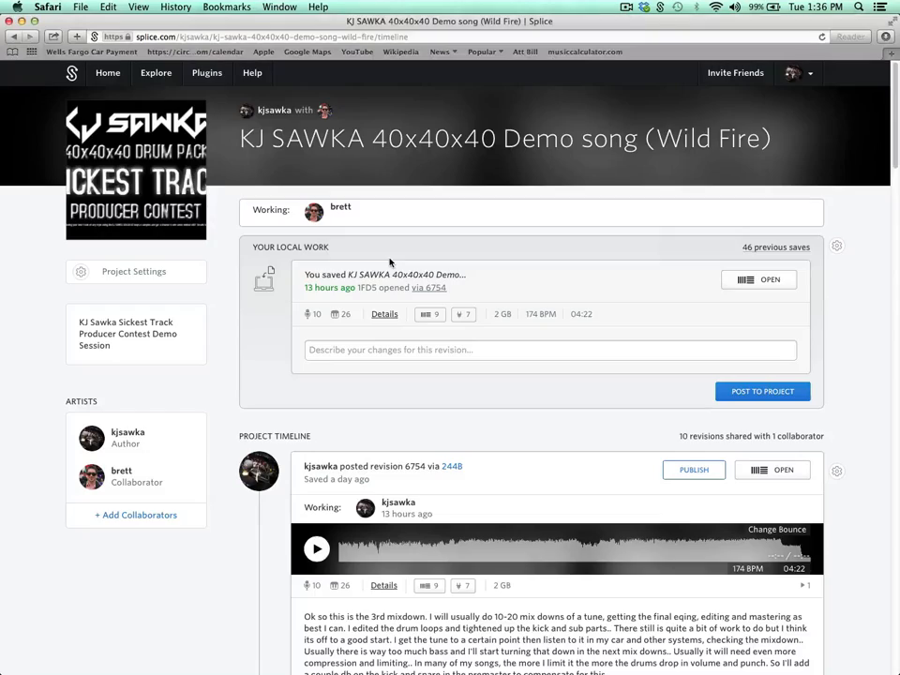
Read through the newer revisions and their comments on the Splice project timeline in Safari.
scroll(251, 333, down, 2)
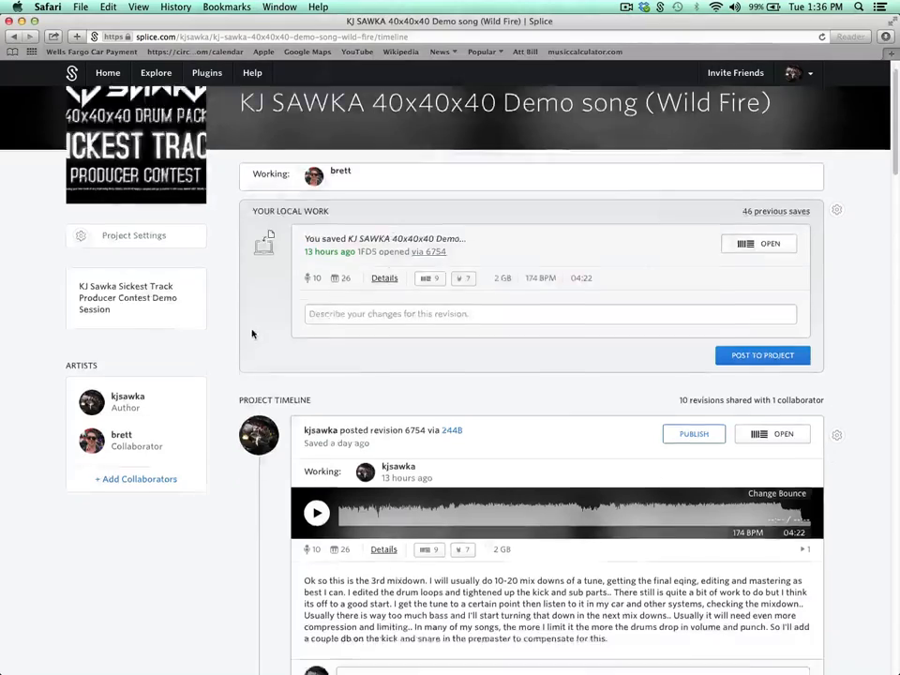
scroll(254, 336, down, 10)
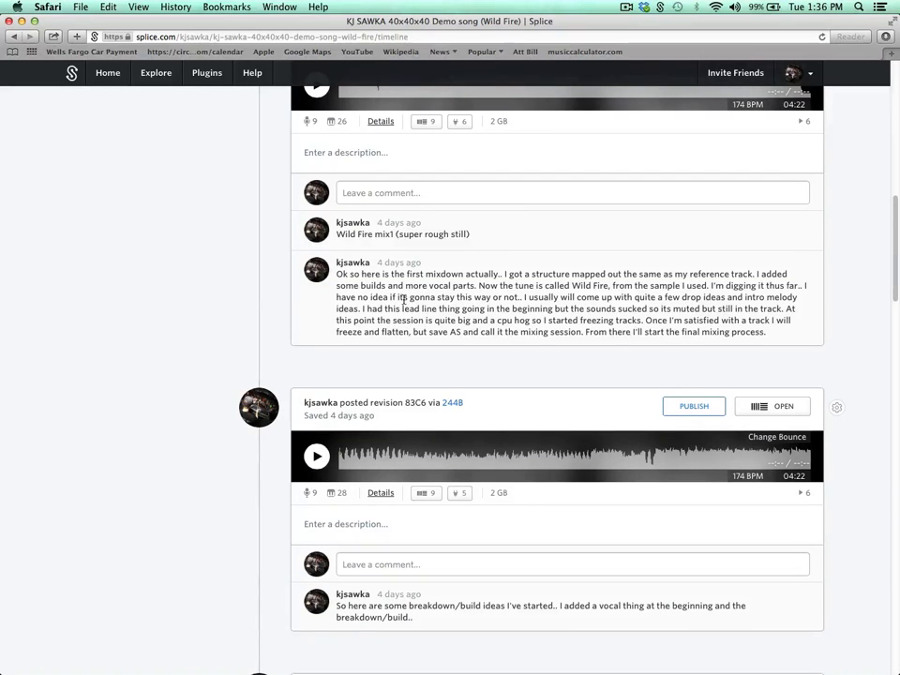
scroll(391, 312, down, 4)
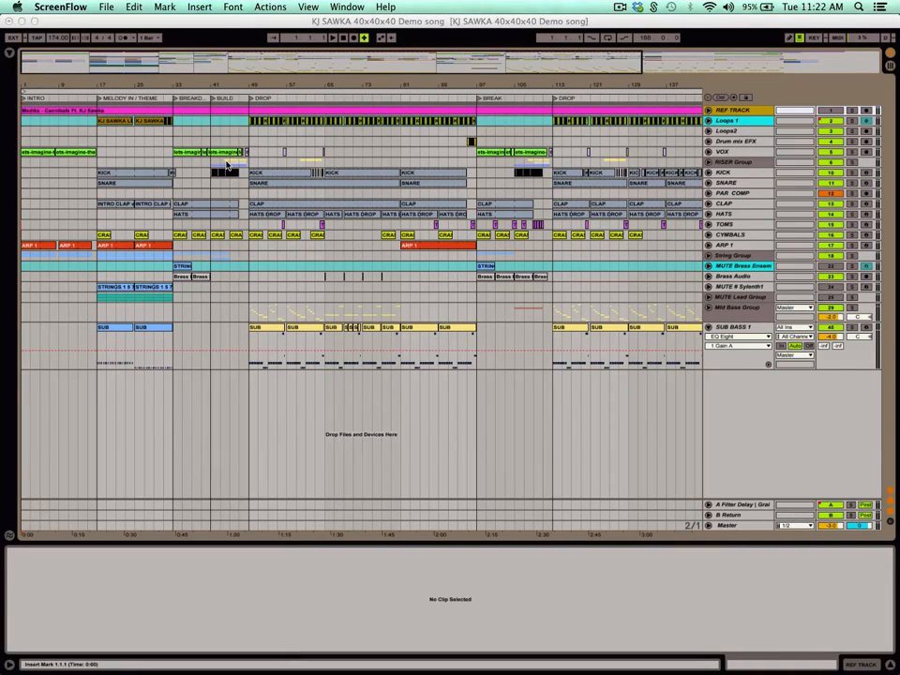
Open the local Splice folder in Finder, select KJ SAWKA 40x40x40 Demo song.als, and close the folder window.
click(227, 196)
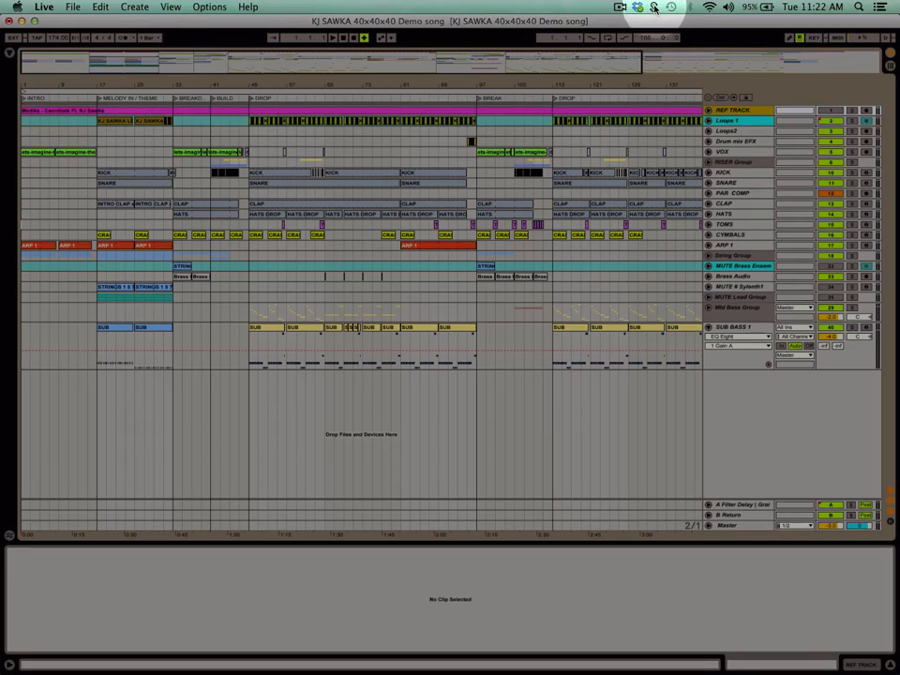
click(653, 7)
click(575, 238)
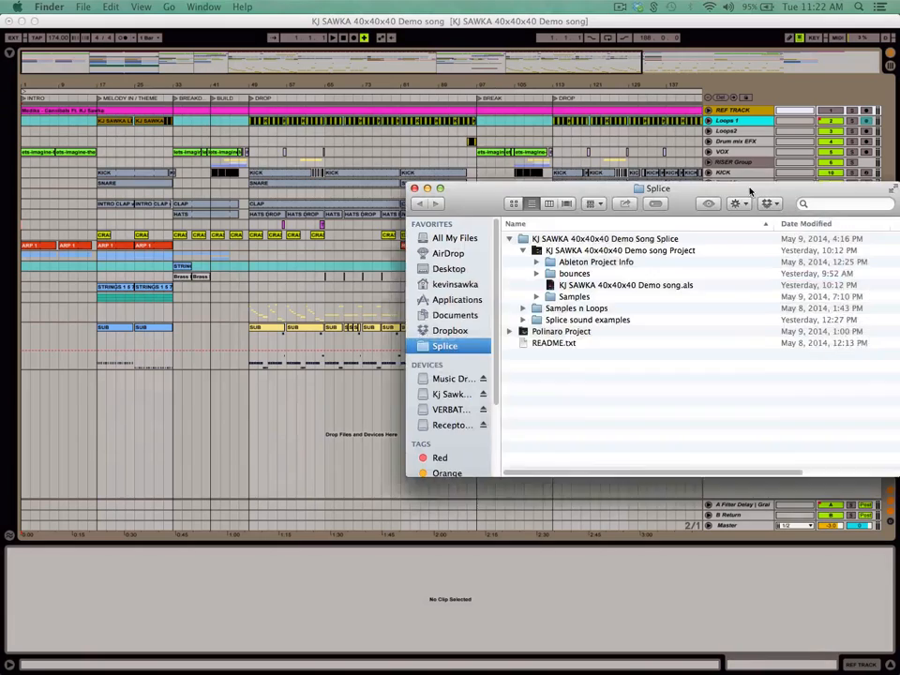
drag(807, 188, 611, 119)
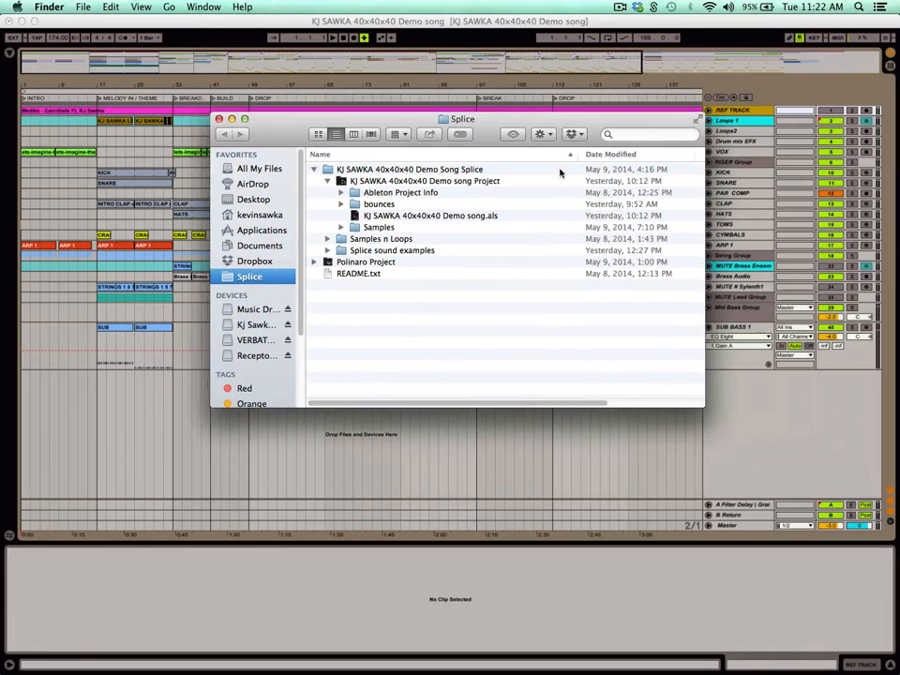
click(447, 218)
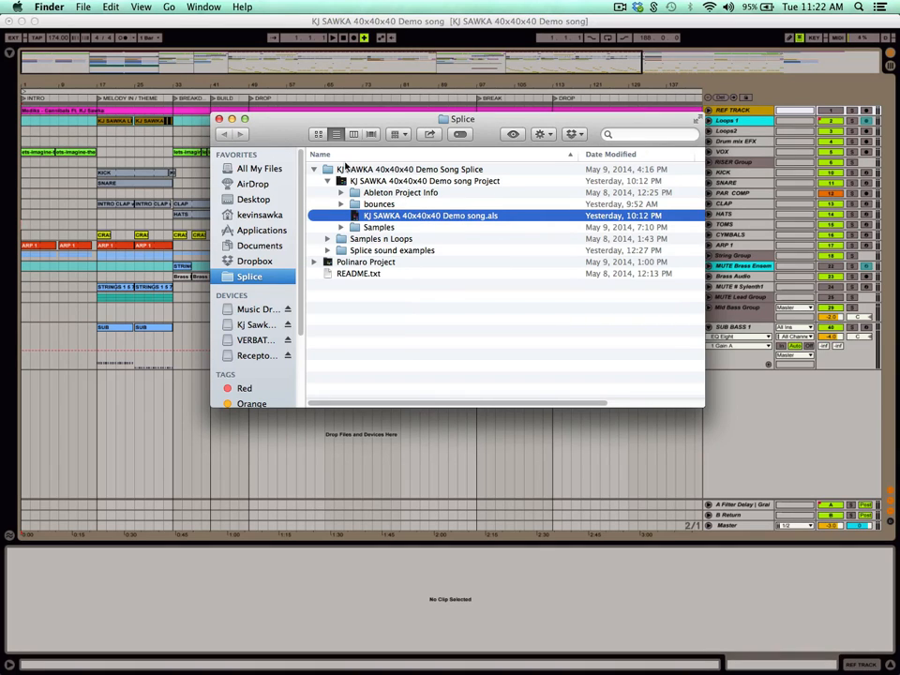
drag(381, 112, 387, 107)
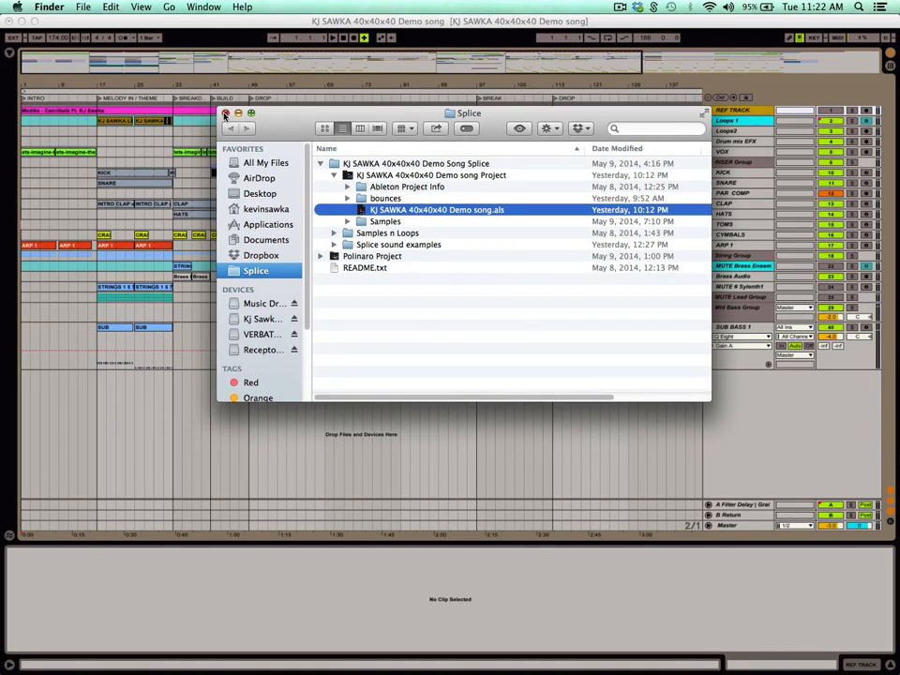
click(225, 113)
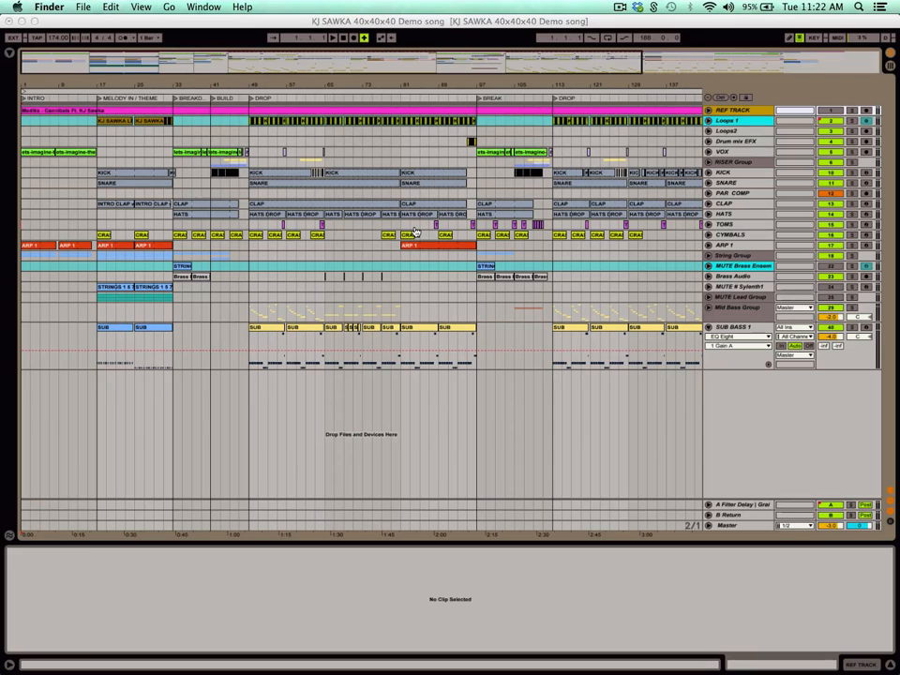
Switch to the Splice project page in Safari and examine its revisions and comments from the first revision, D596, up to the newest ones.
key(super+Tab)
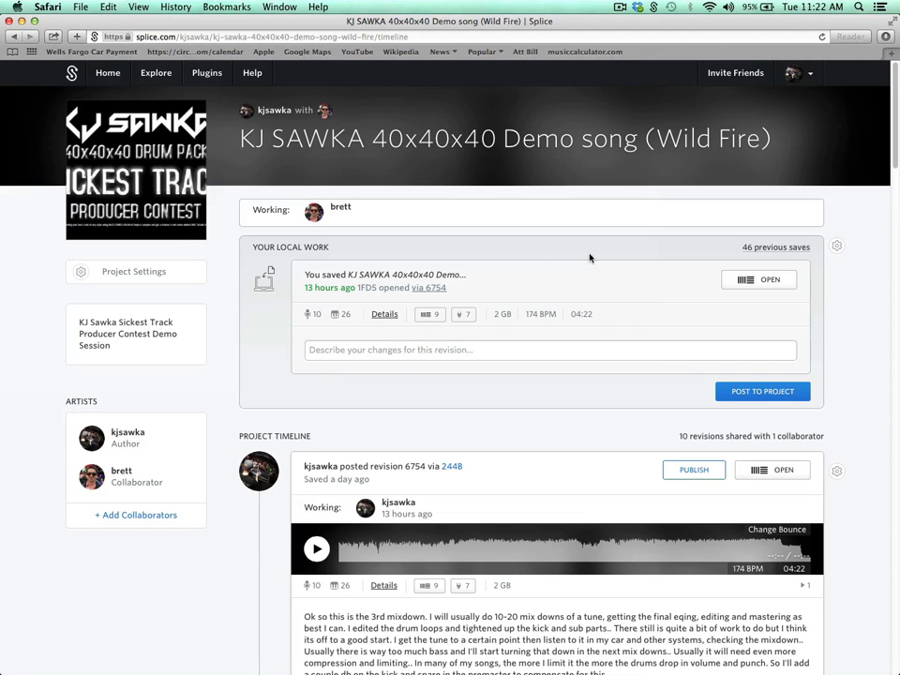
scroll(267, 389, down, 20)
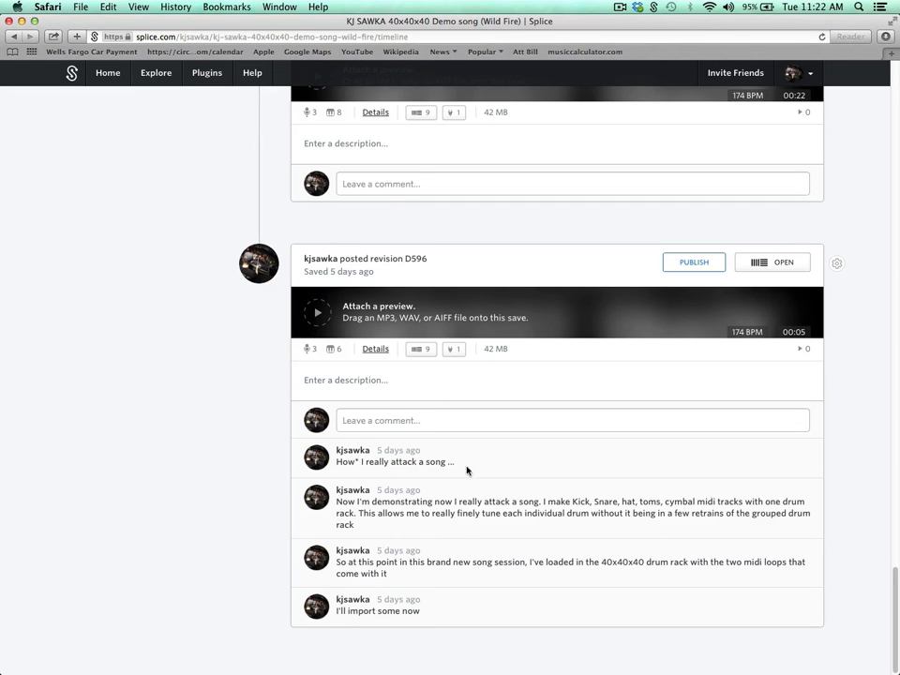
scroll(357, 494, up, 1)
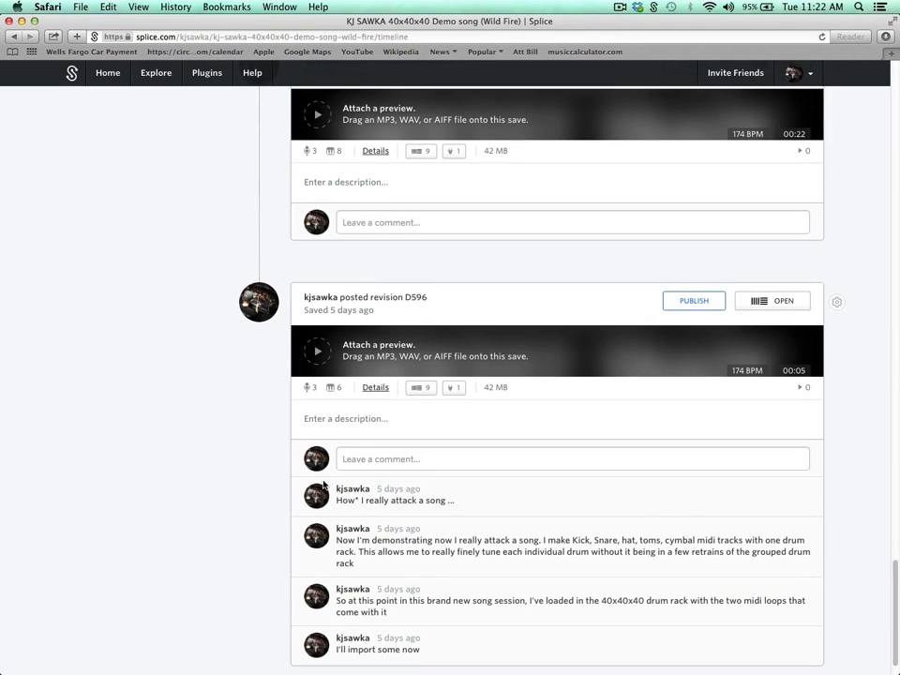
scroll(309, 482, down, 1)
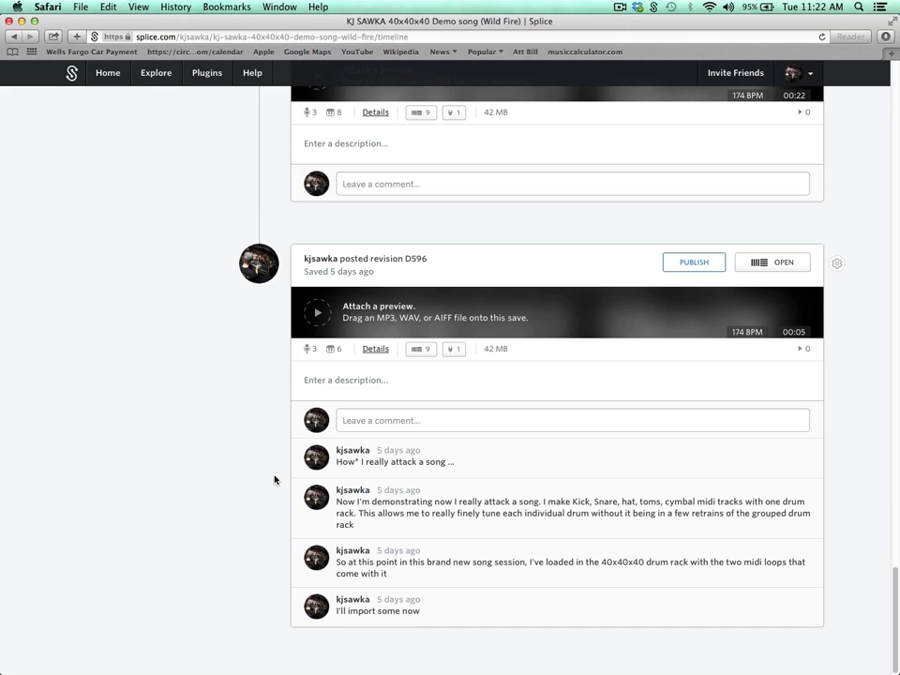
scroll(274, 480, up, 4)
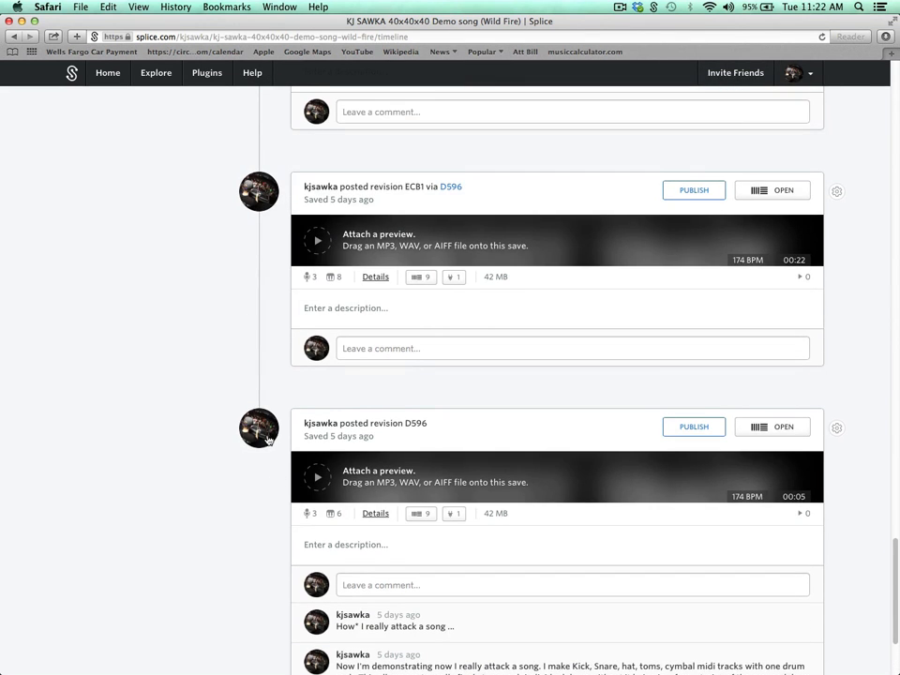
scroll(267, 438, up, 8)
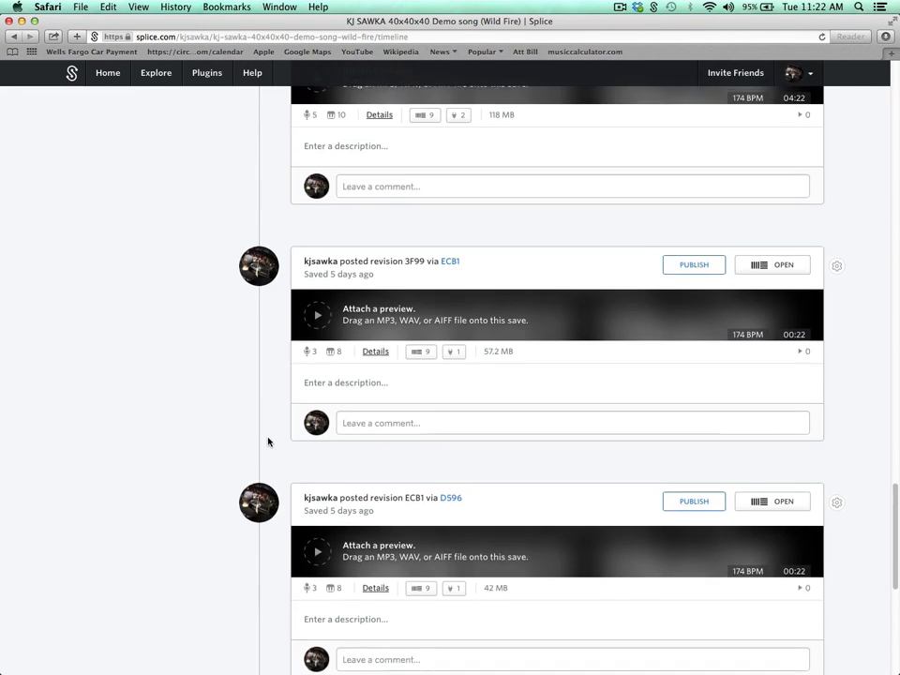
scroll(267, 442, up, 8)
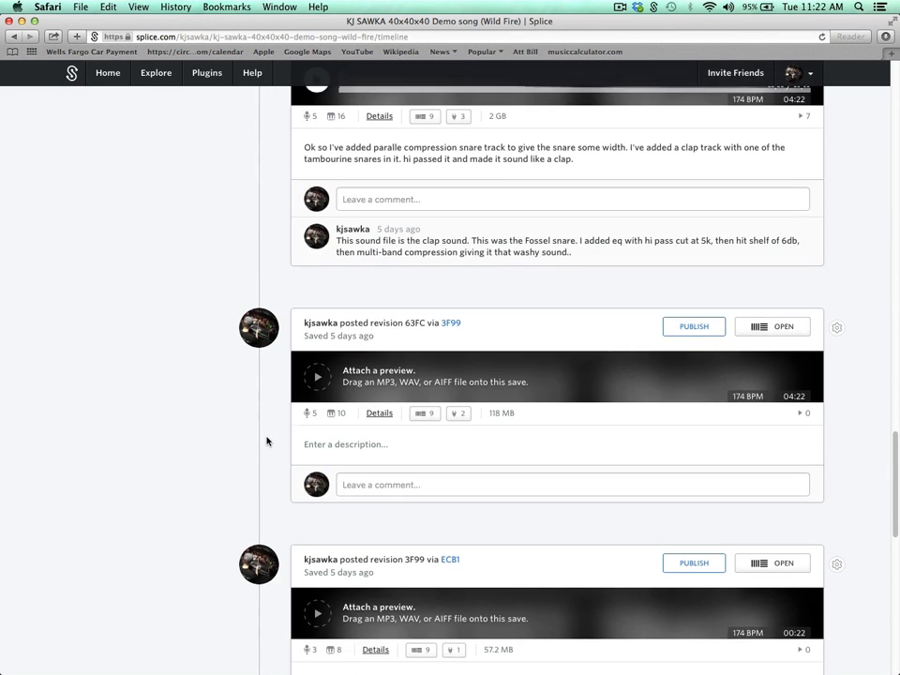
scroll(268, 441, up, 6)
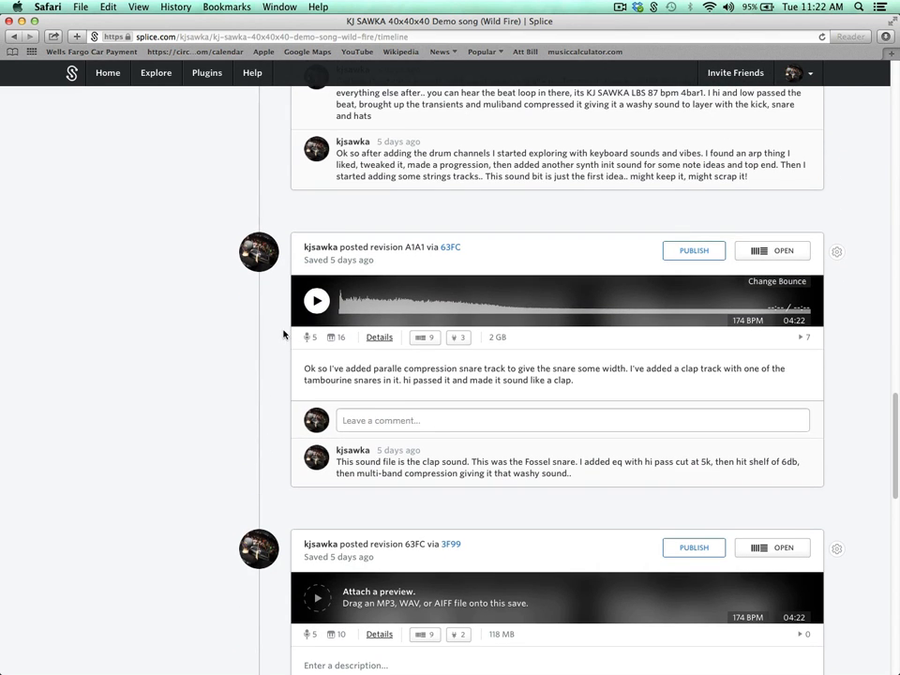
scroll(300, 324, up, 8)
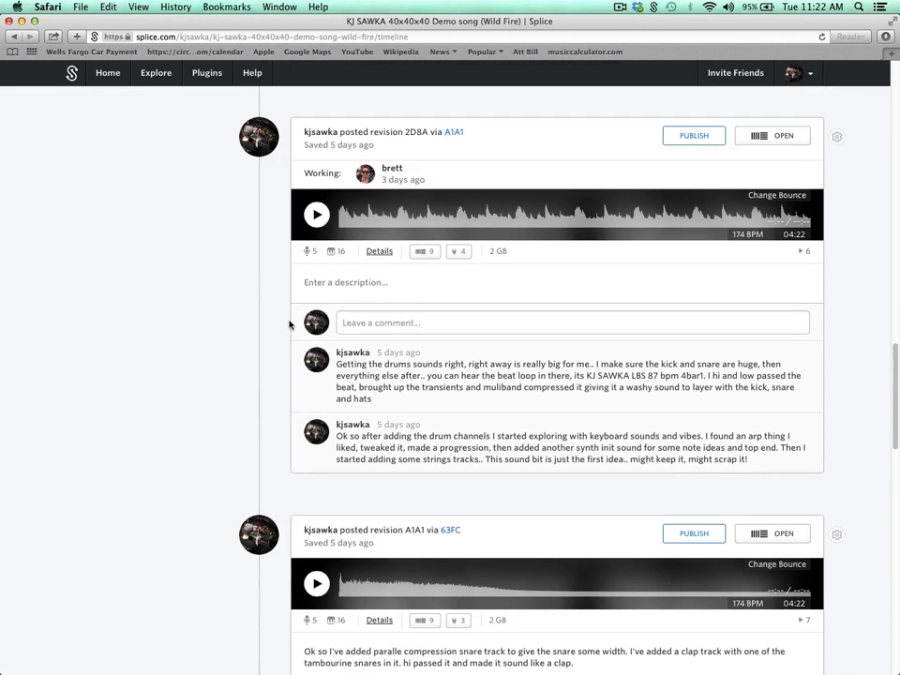
scroll(286, 324, up, 18)
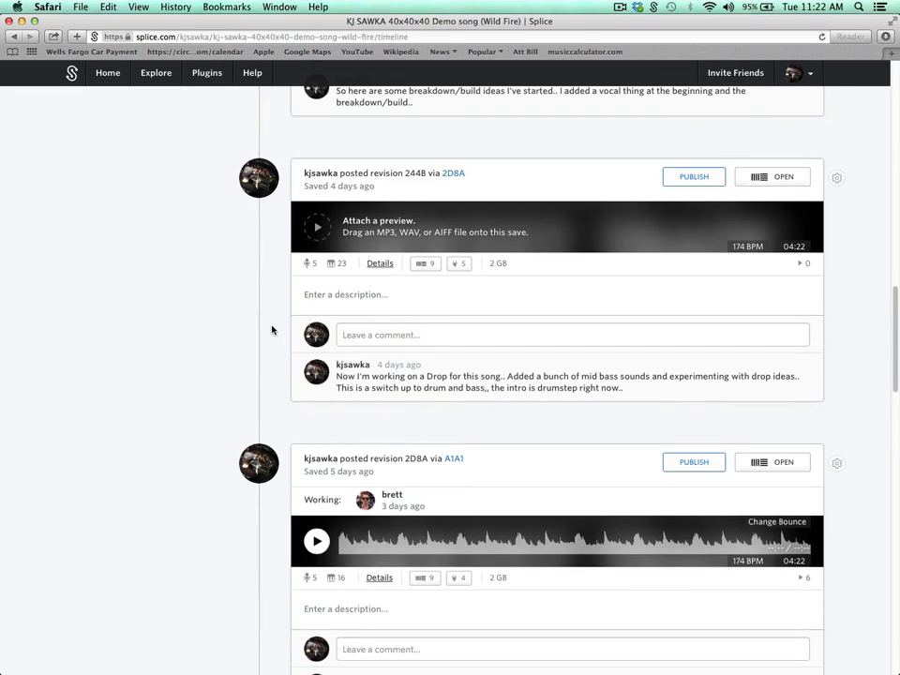
scroll(272, 330, up, 11)
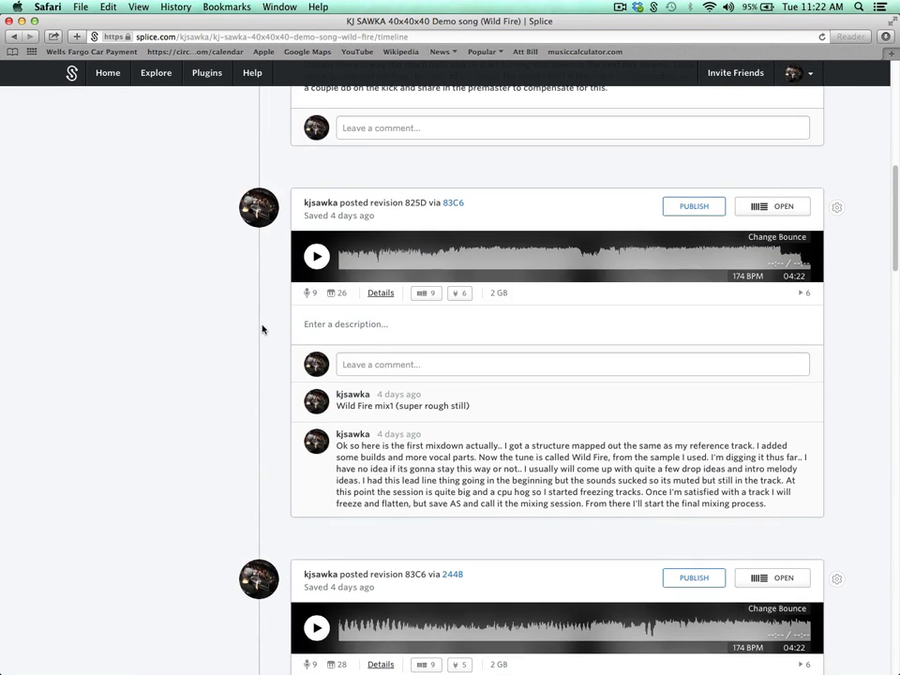
scroll(263, 329, up, 12)
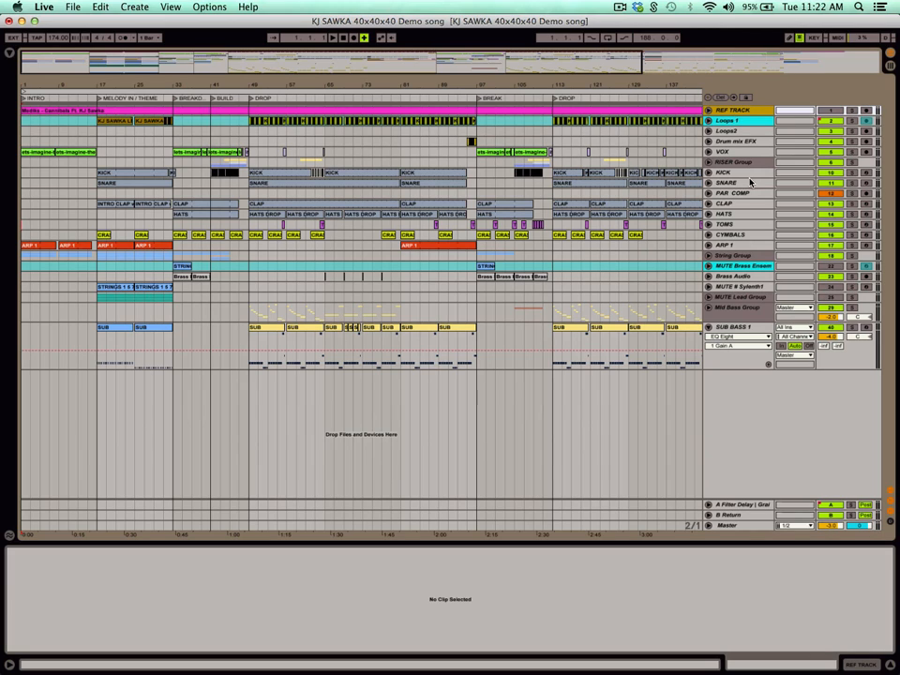
Go through the separate drum tracks in Live and display the KICK track's device chain.
click(726, 173)
click(727, 183)
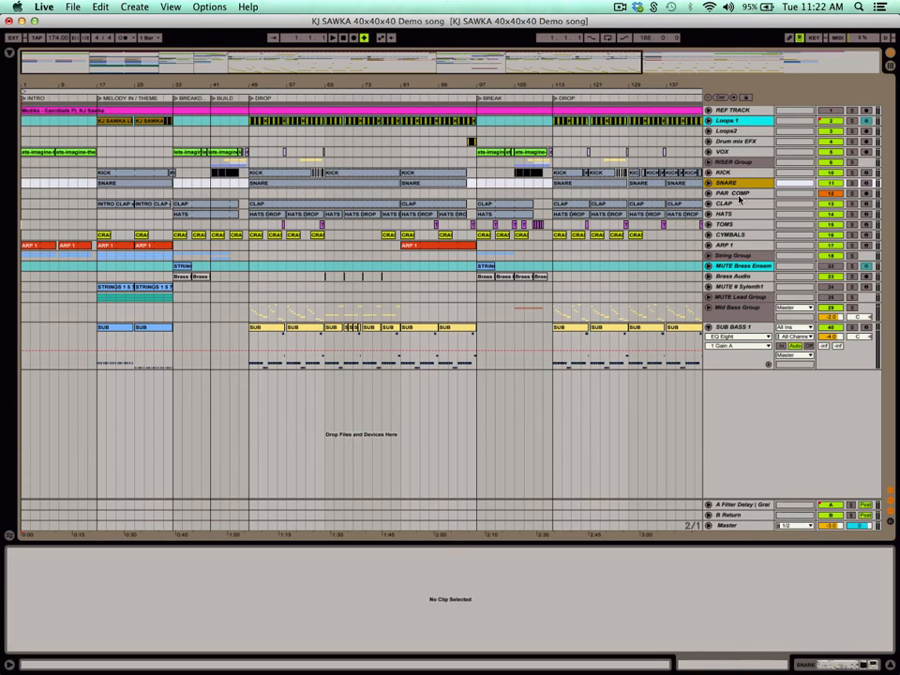
click(727, 203)
click(729, 173)
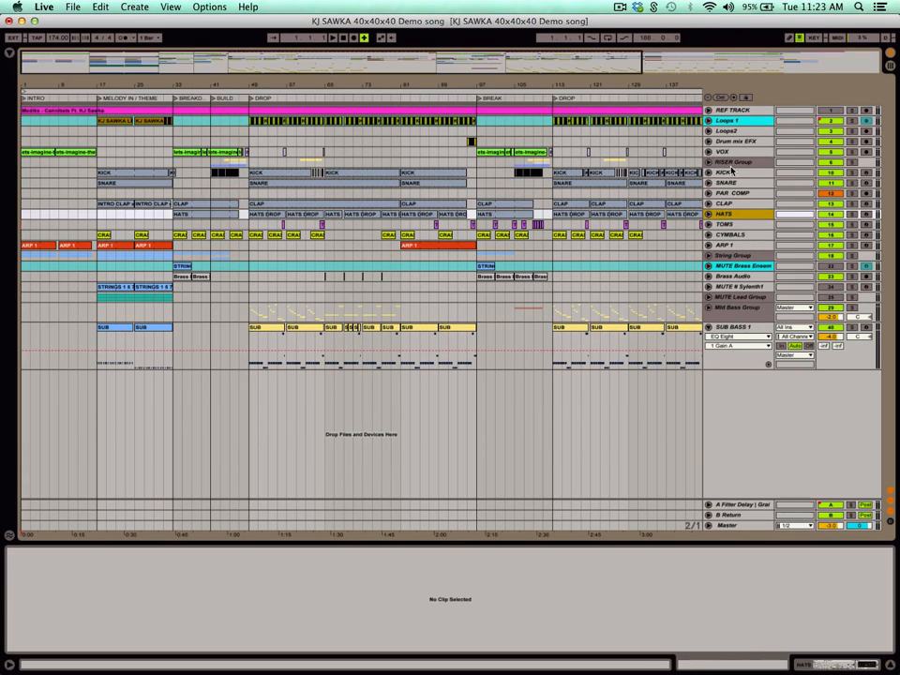
double_click(732, 174)
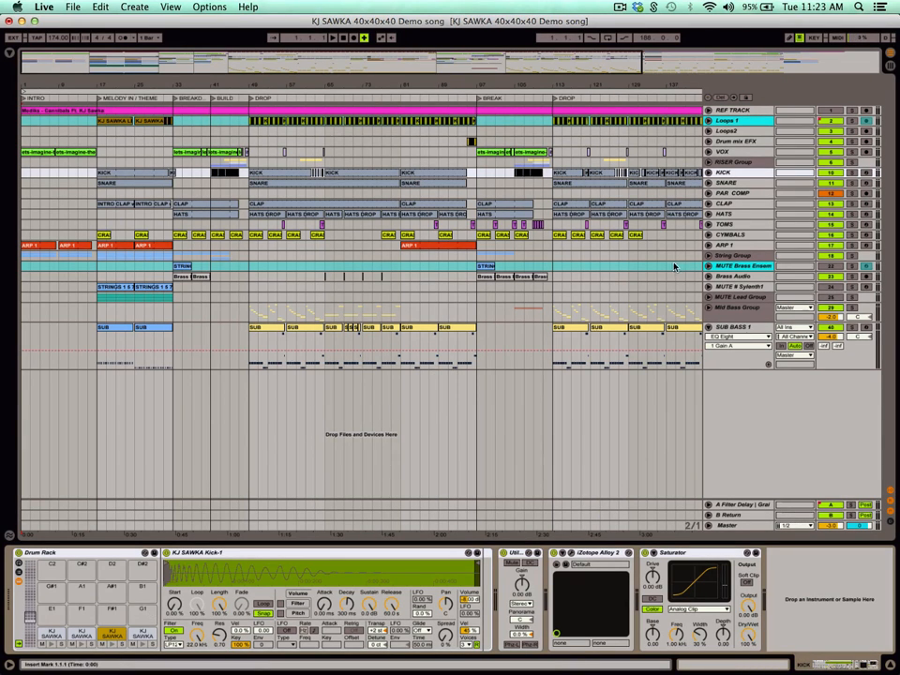
Display the device chain of the SNARE track and that of the PAR COMP track.
click(732, 183)
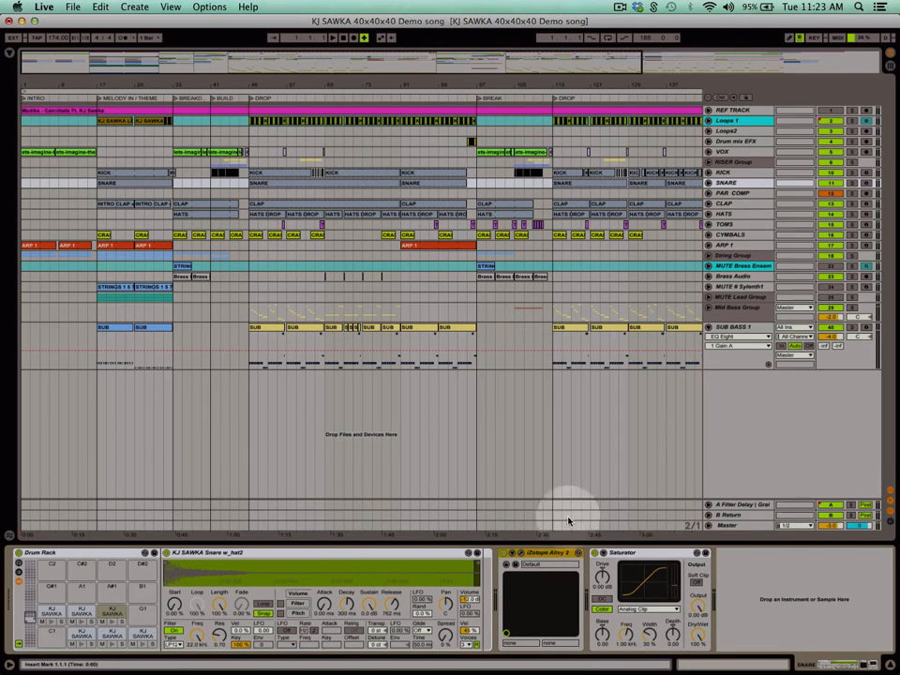
click(645, 412)
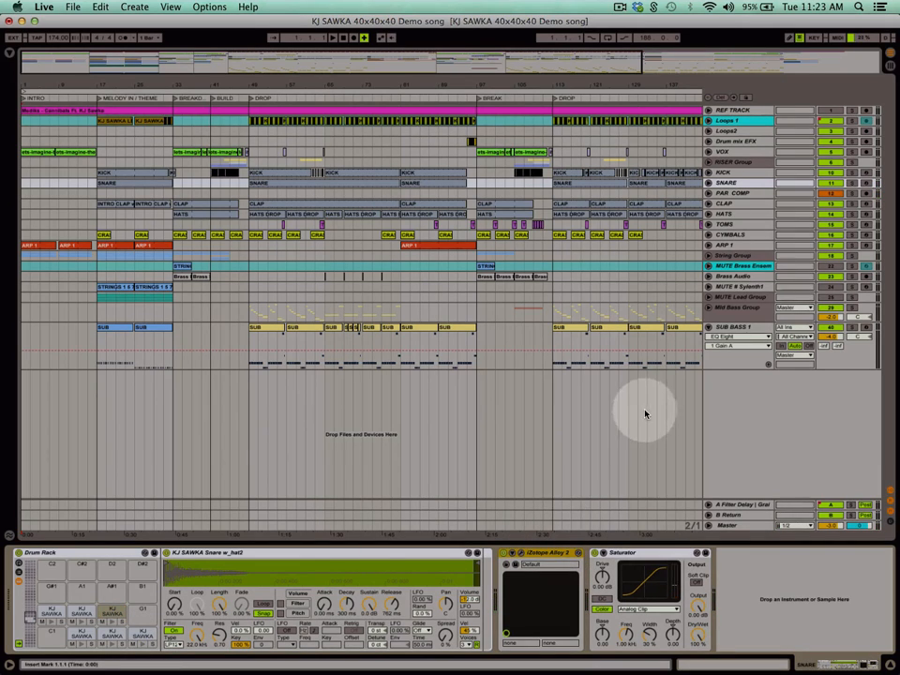
click(735, 193)
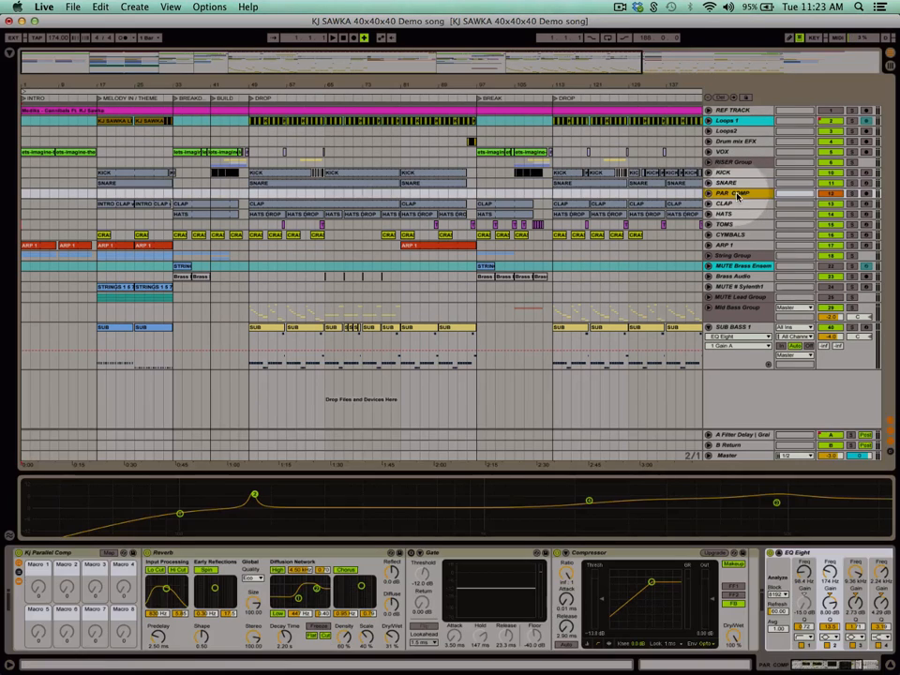
Display the CLAP track's device chain and that of the HATS track, auditioning the hi-hat samples in its Drum Rack.
click(729, 204)
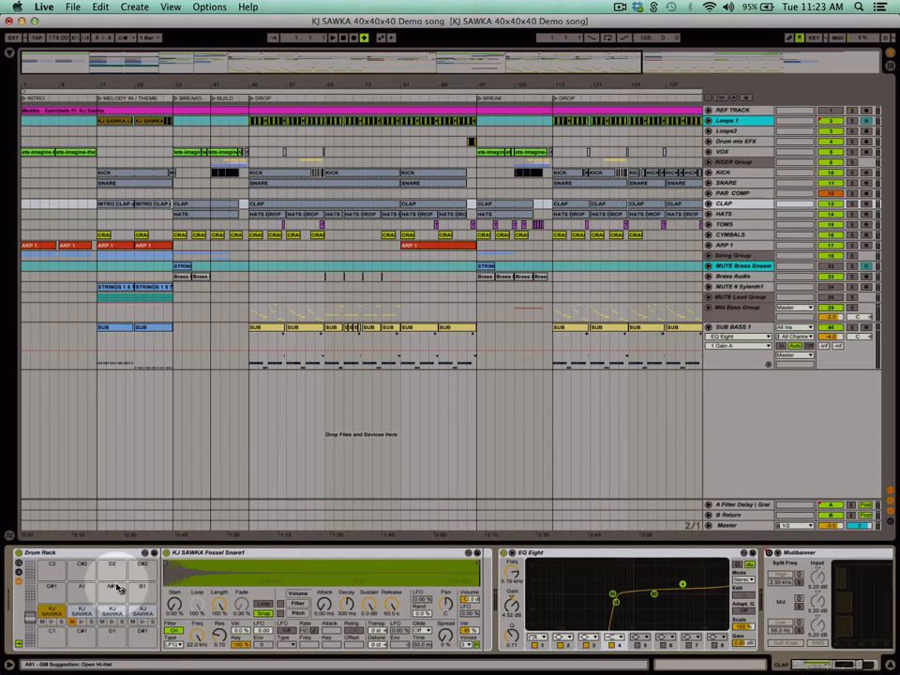
click(747, 214)
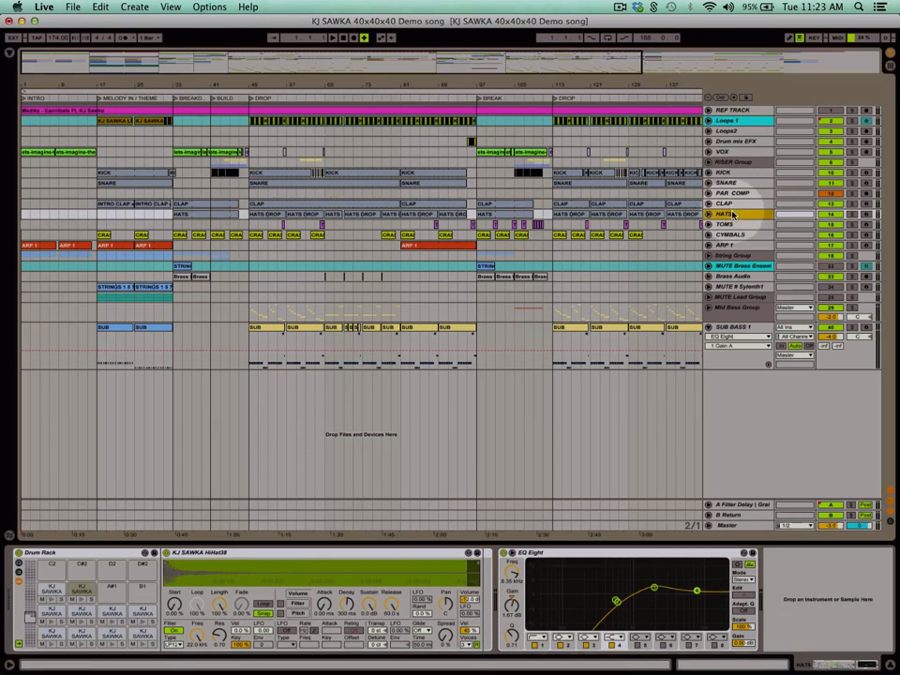
click(143, 622)
click(81, 600)
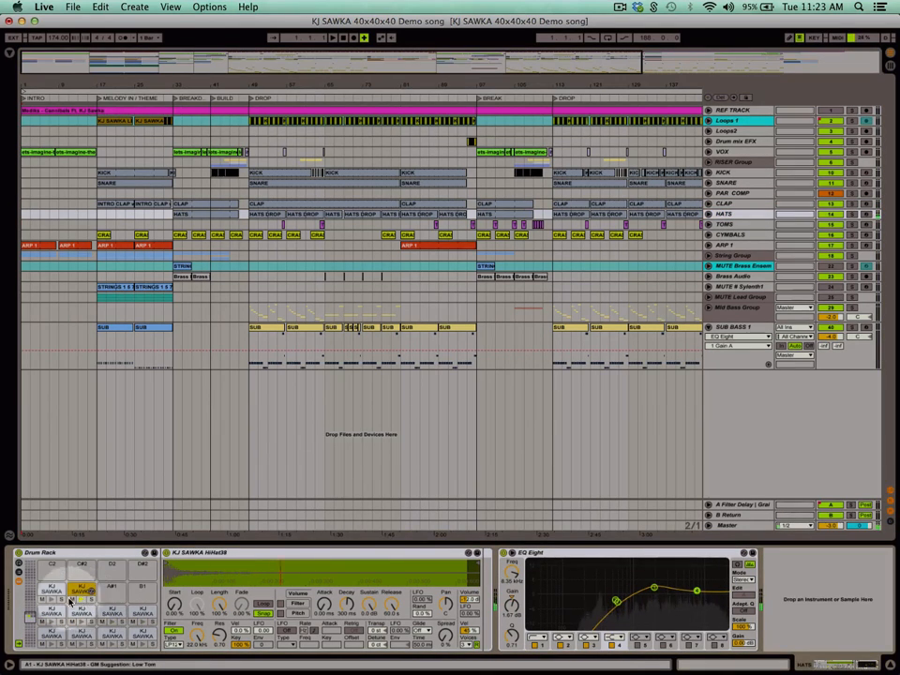
click(437, 533)
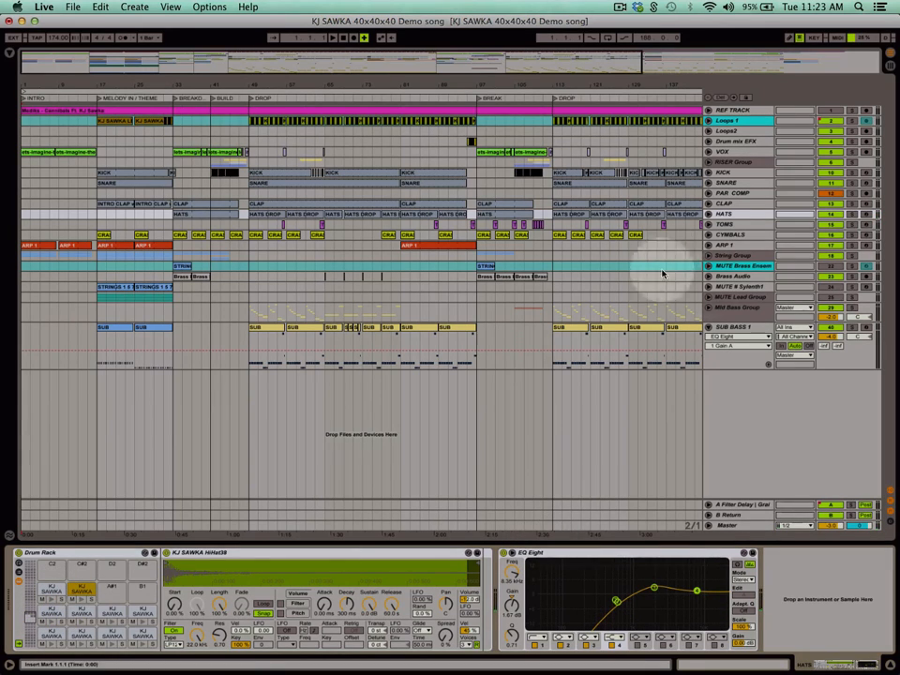
Display the TOMS track's device chain and audition the tom samples in its Drum Rack.
click(729, 225)
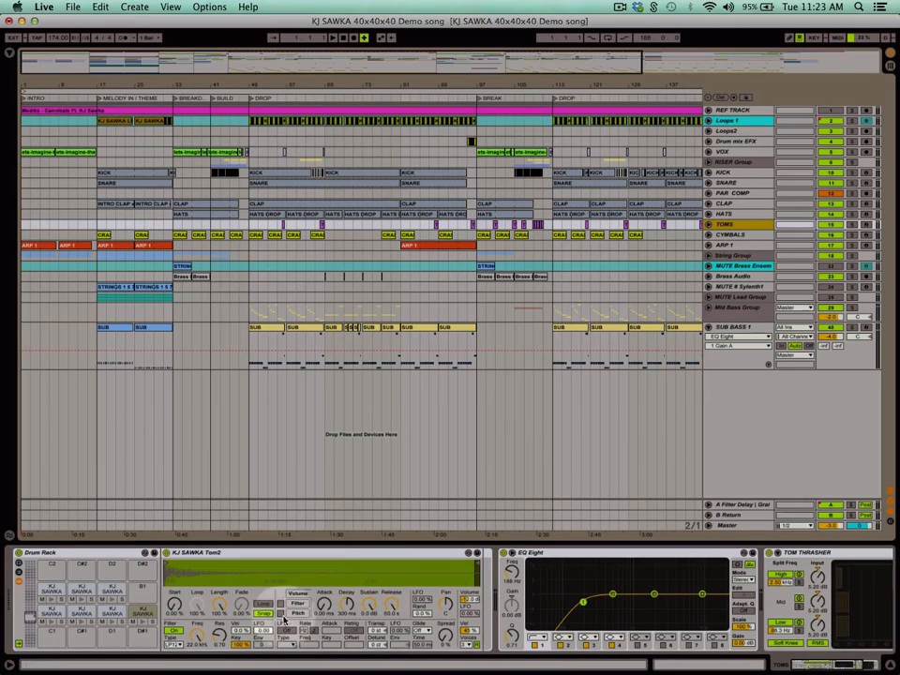
click(141, 623)
click(111, 622)
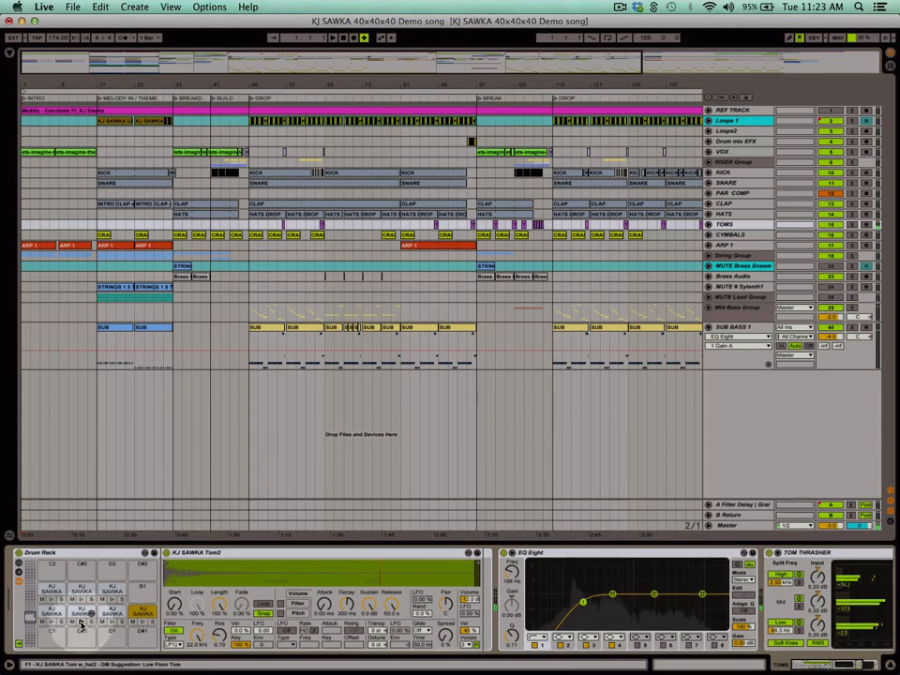
click(81, 623)
click(52, 623)
click(51, 599)
click(82, 600)
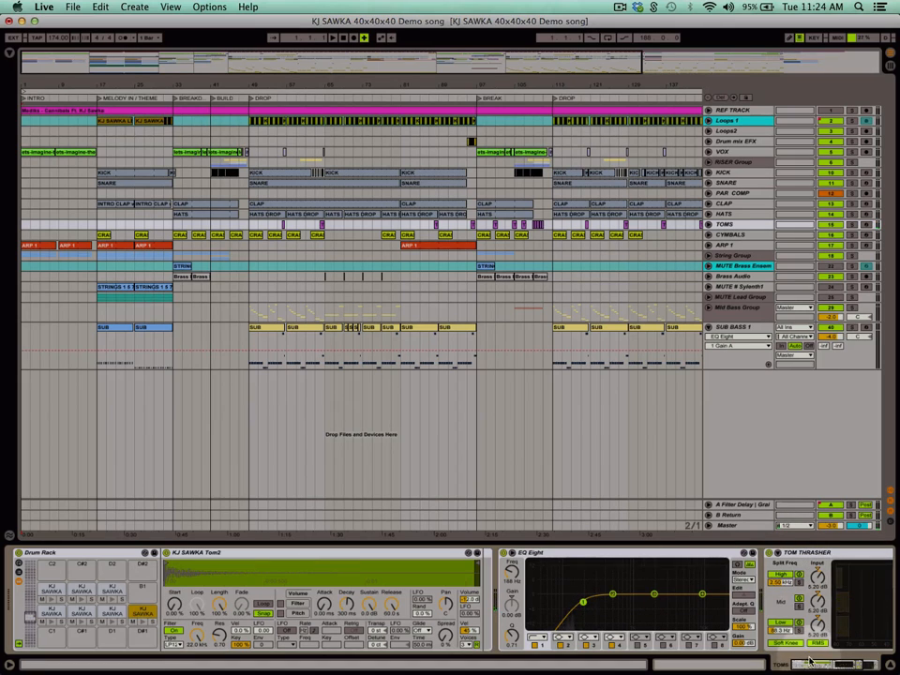
mouse_move(809, 661)
mouse_down()
mouse_move(841, 666)
mouse_move(811, 664)
mouse_up()
Display the CYMBALS track's device chain and audition two of the Drum Rack's cymbal pads.
click(723, 236)
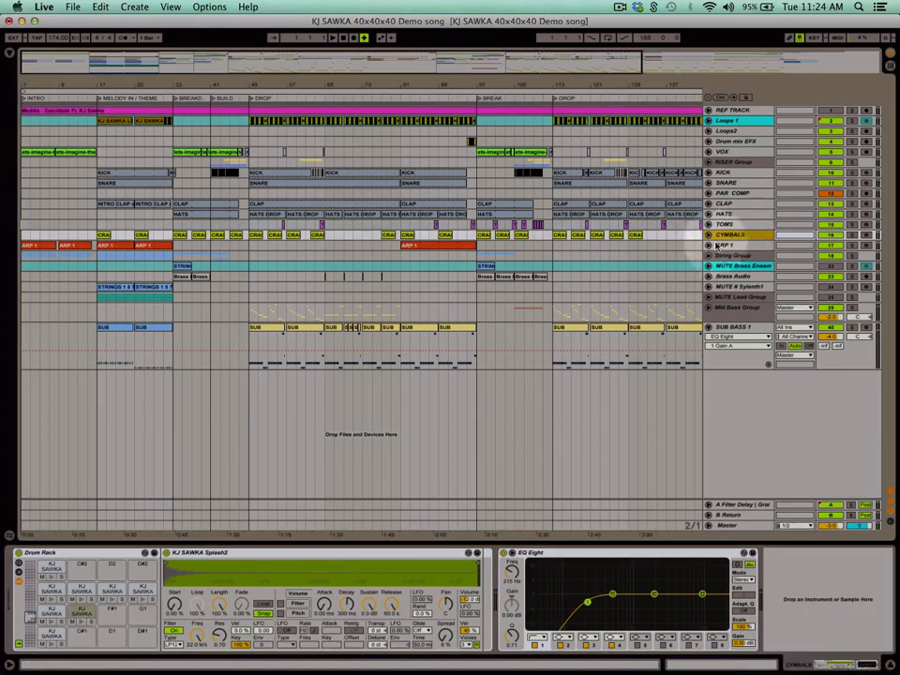
click(143, 599)
click(112, 599)
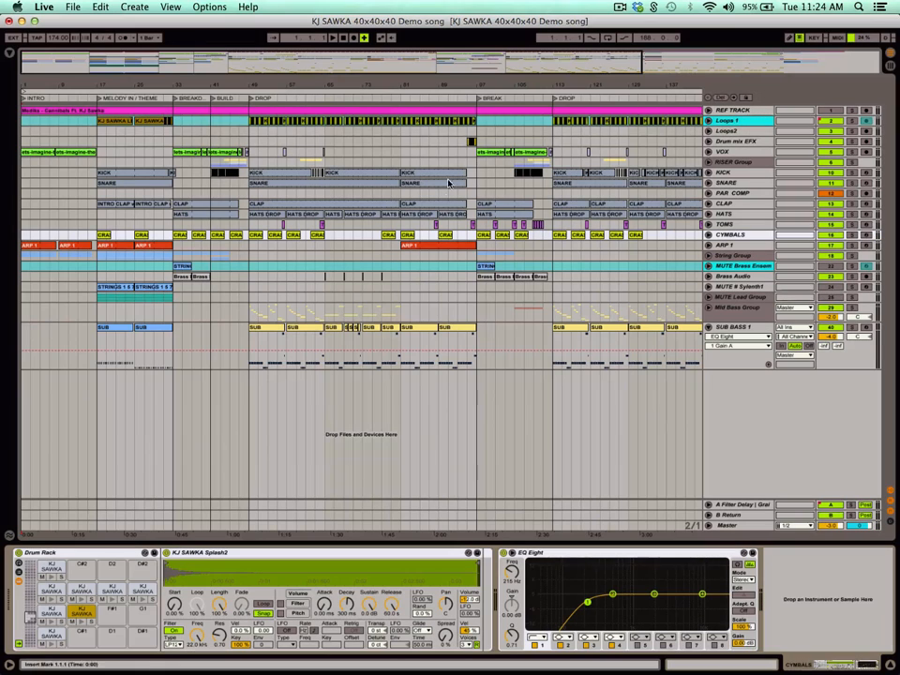
Show the Loops 1 and Loops2 clips in Session View and return to Arrangement View.
click(465, 161)
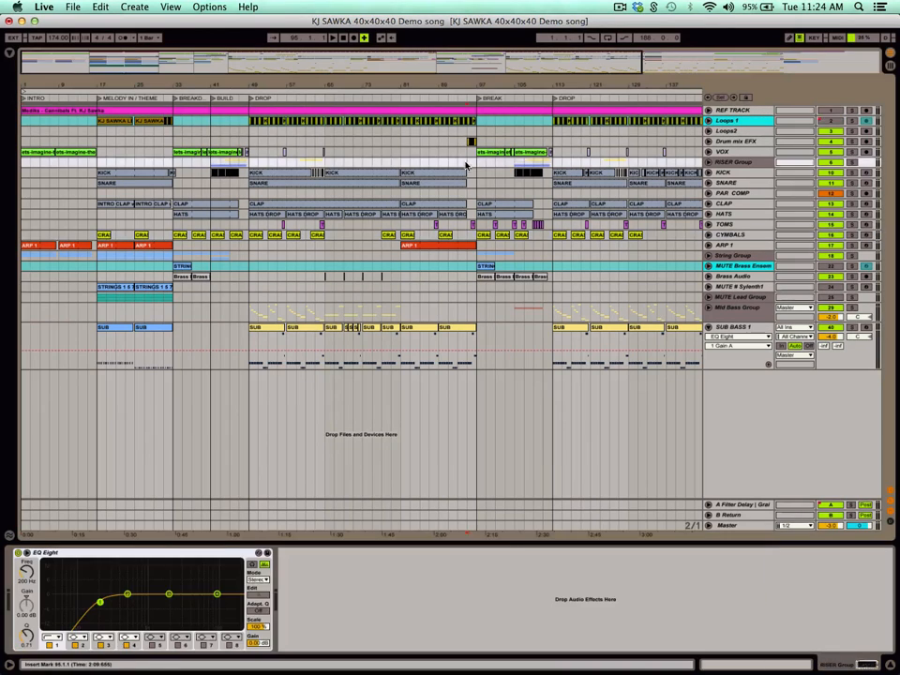
key(Tab)
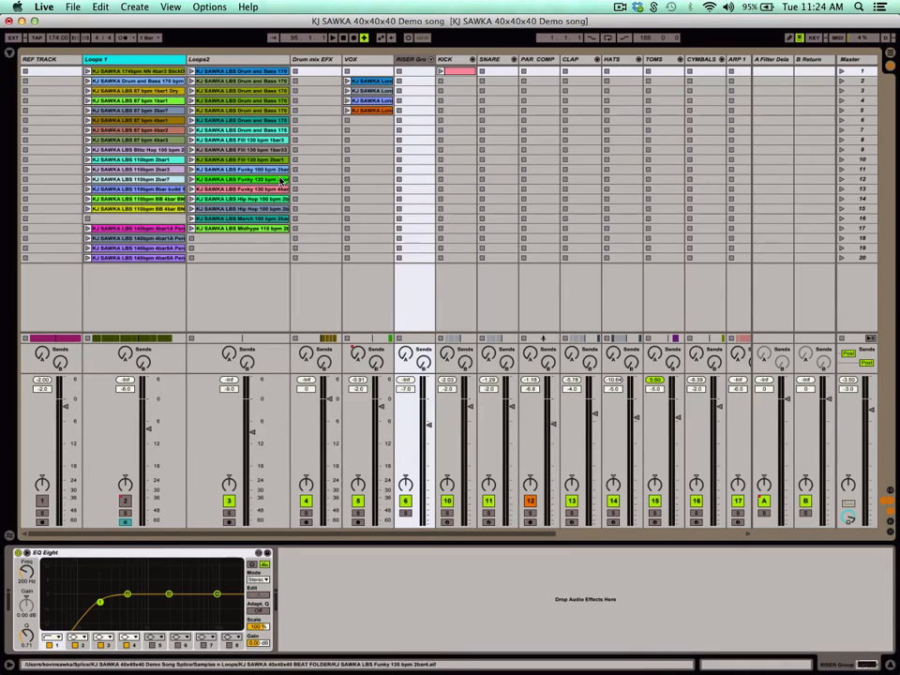
key(Tab)
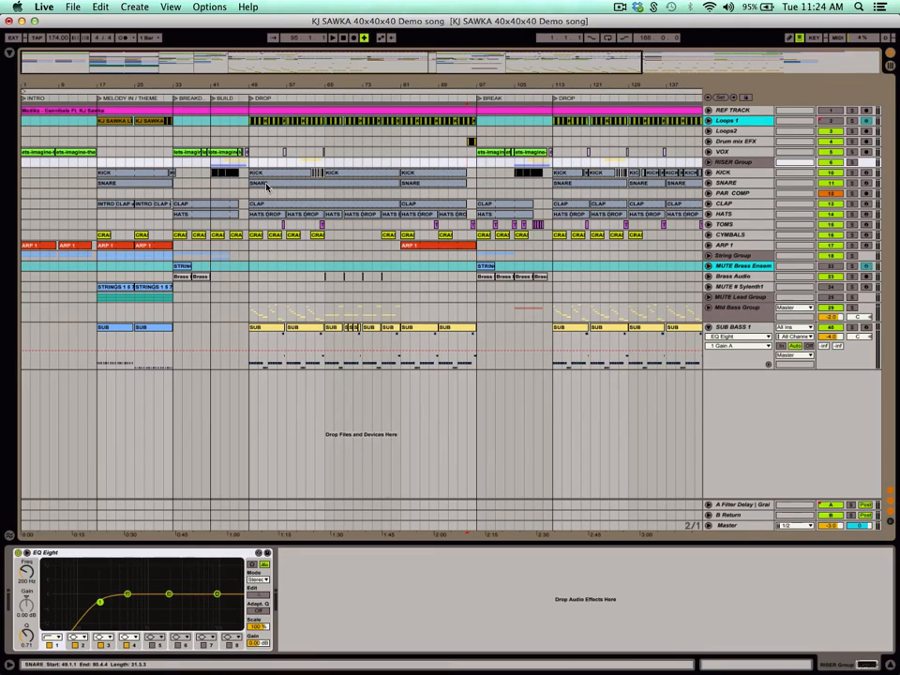
Solo the Loops 1 track and play it from the start of the first DROP at bar 49.
click(250, 195)
click(250, 139)
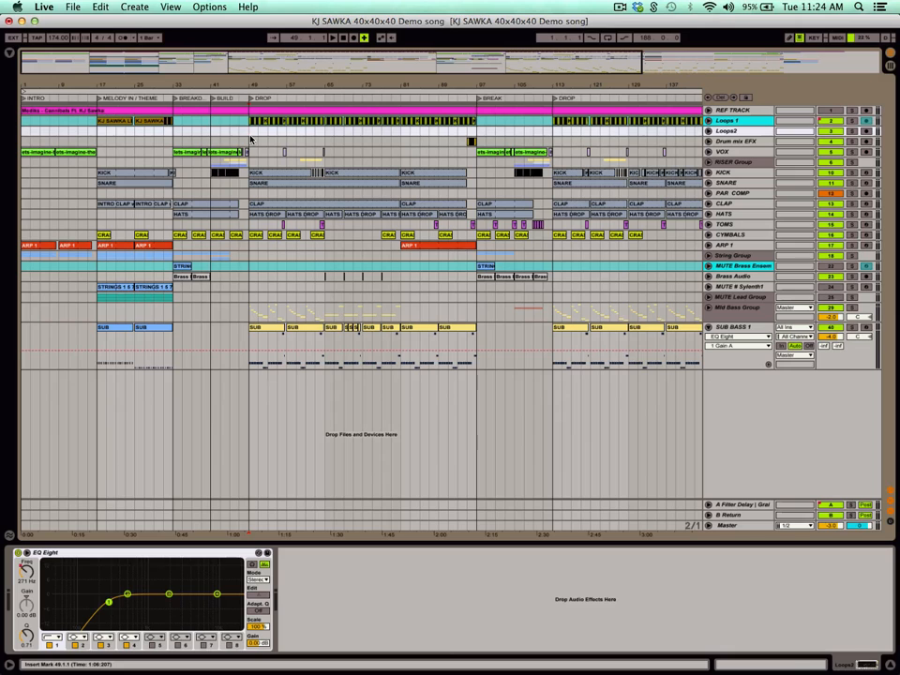
drag(257, 72, 401, 181)
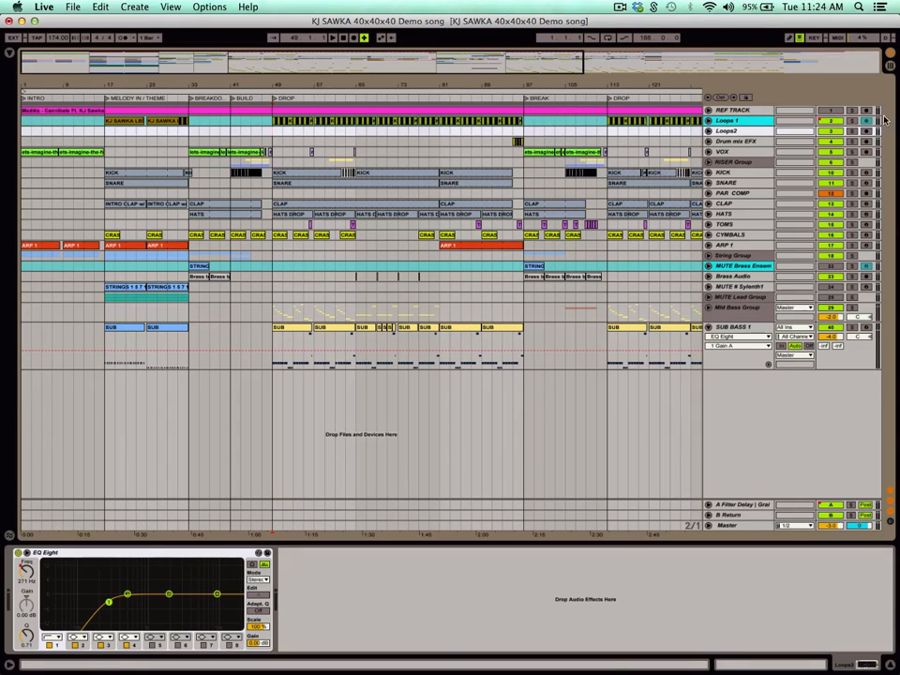
click(274, 122)
key(space)
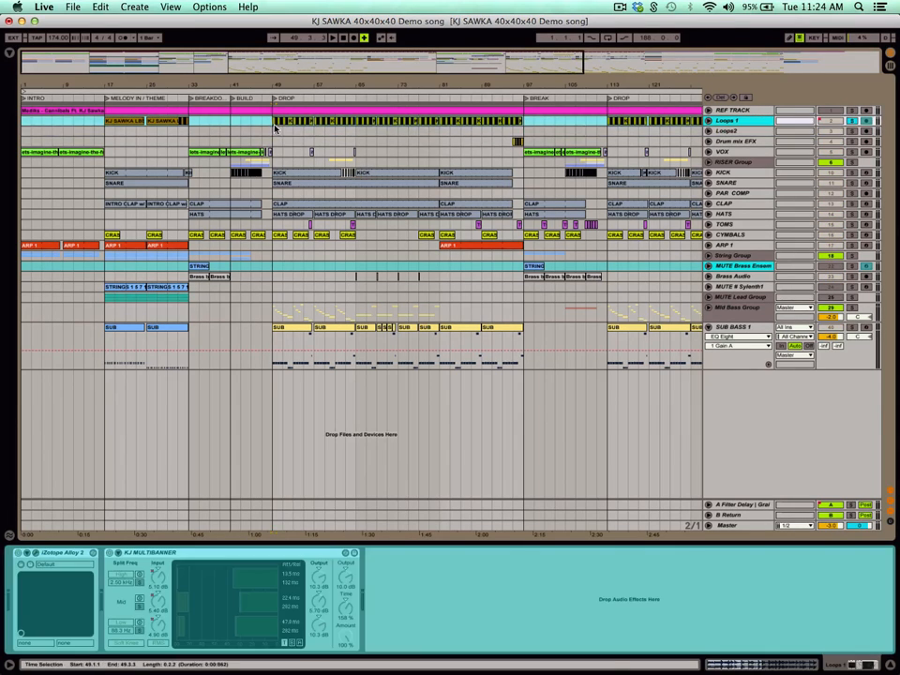
drag(279, 85, 298, 93)
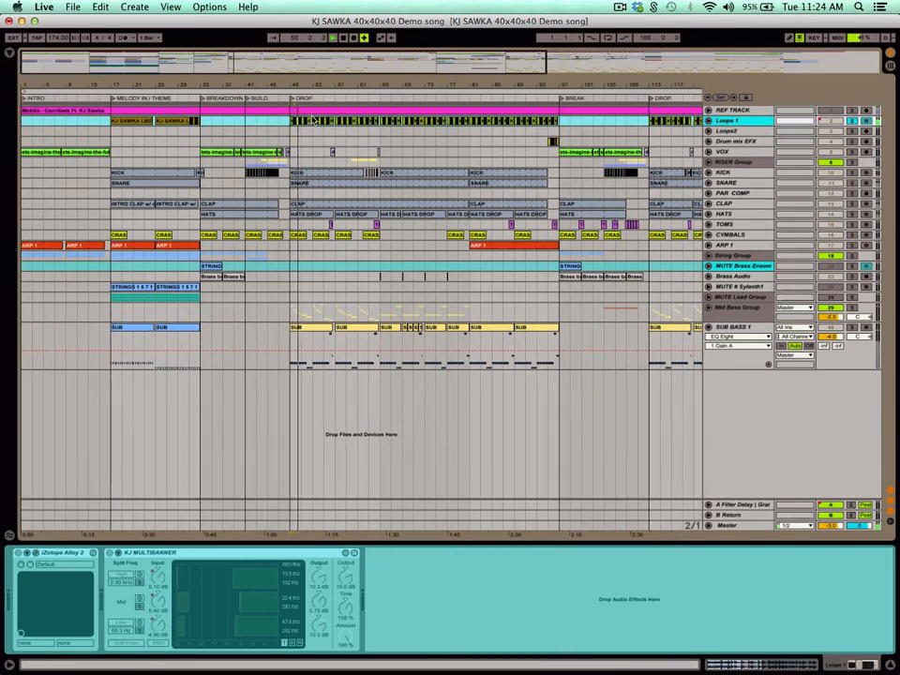
Unfold the Loops 1 track and play its soloed loops from the MELODY IN / THEME section at bar 17.
click(708, 121)
mouse_move(297, 86)
mouse_down()
mouse_move(298, 150)
mouse_move(298, 85)
mouse_up()
click(116, 159)
key(space)
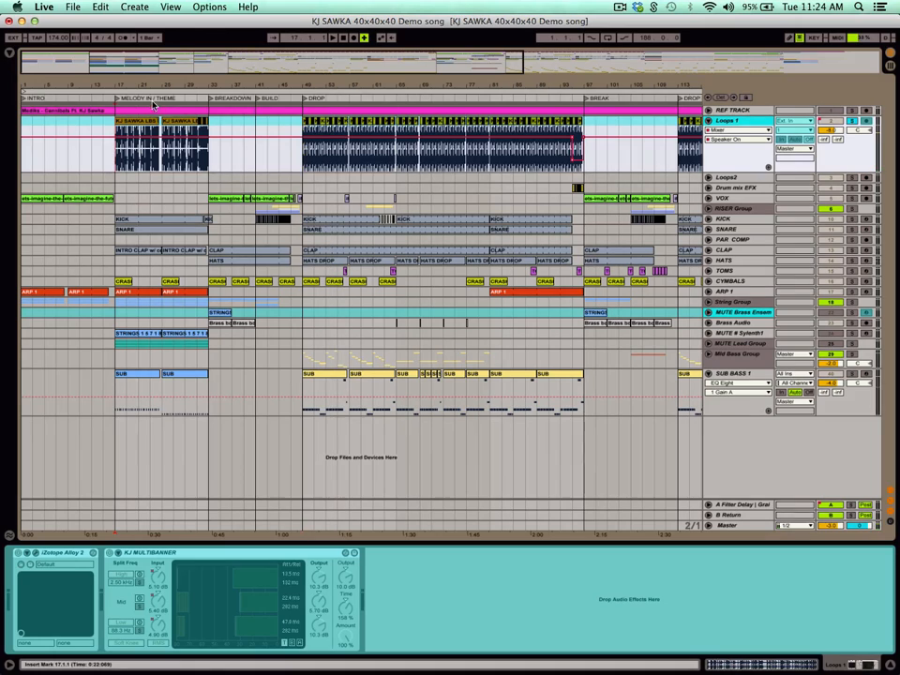
key(space)
drag(123, 83, 223, 82)
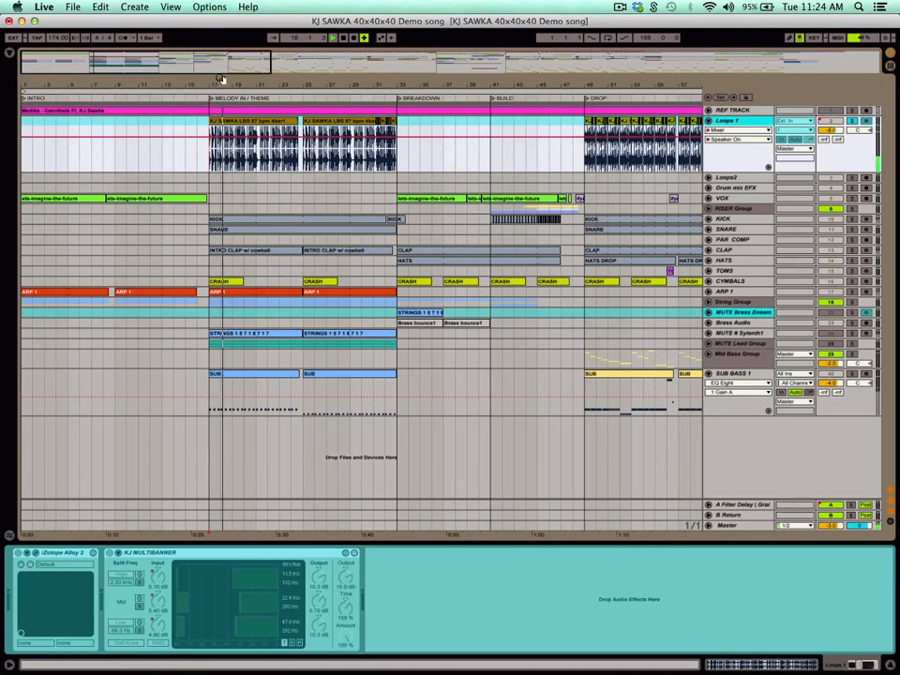
key(space)
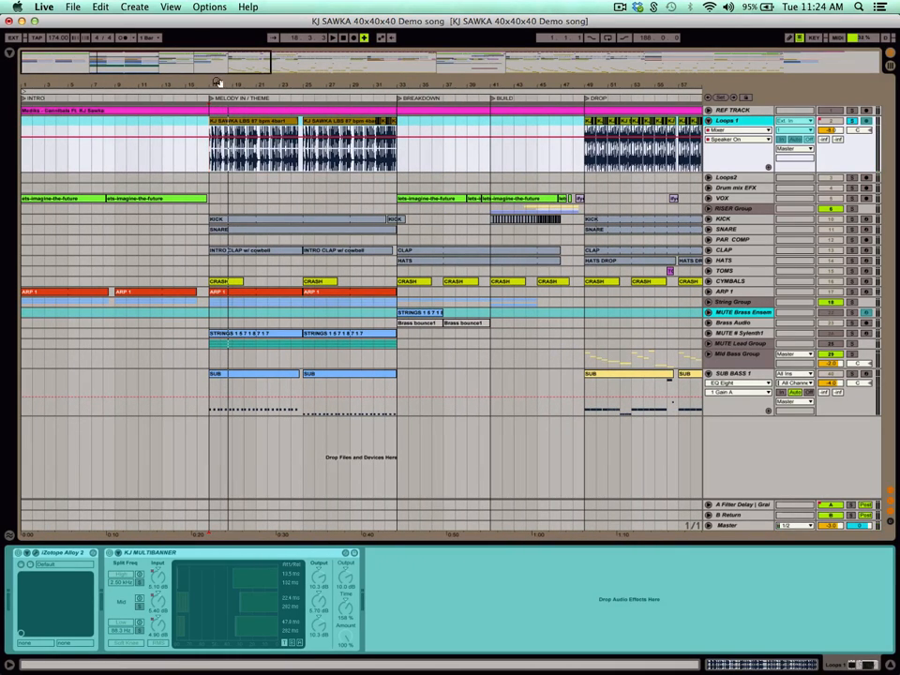
Replay the soloed Loops 1 clips of the melody section and fold the track.
key(space)
drag(297, 85, 297, 47)
key(space)
drag(347, 79, 512, 156)
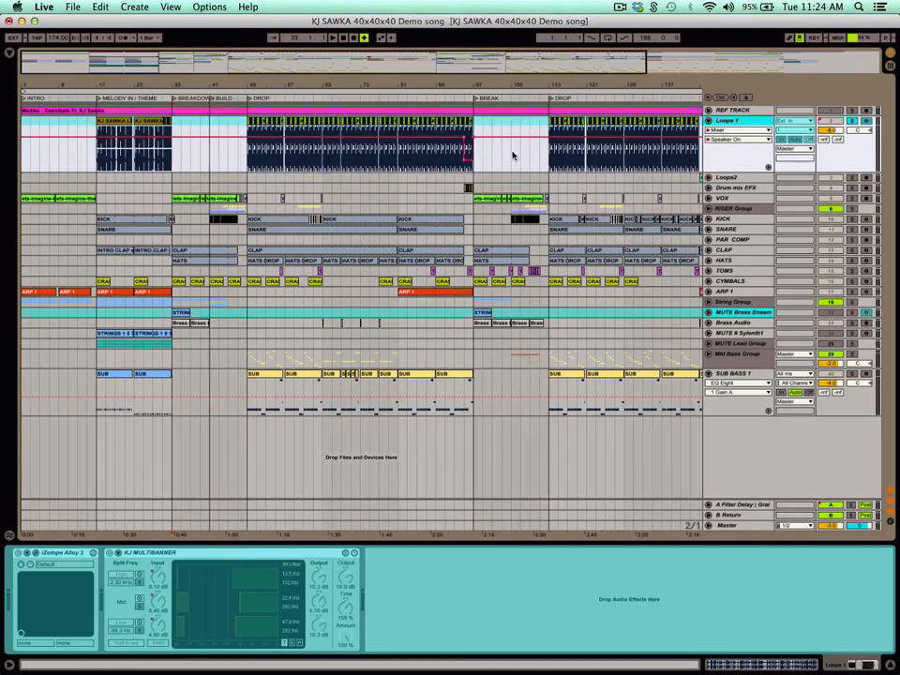
click(708, 122)
Unfold the REF TRACK, solo it and play the reference song from the melody section at bar 17.
drag(690, 86, 579, 86)
click(735, 111)
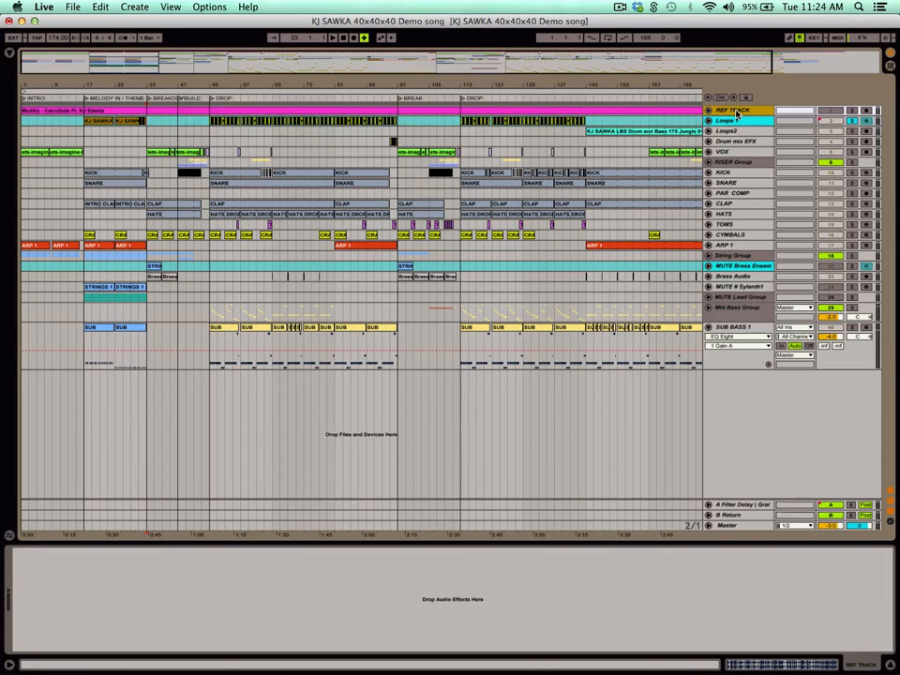
drag(638, 85, 606, 85)
click(708, 111)
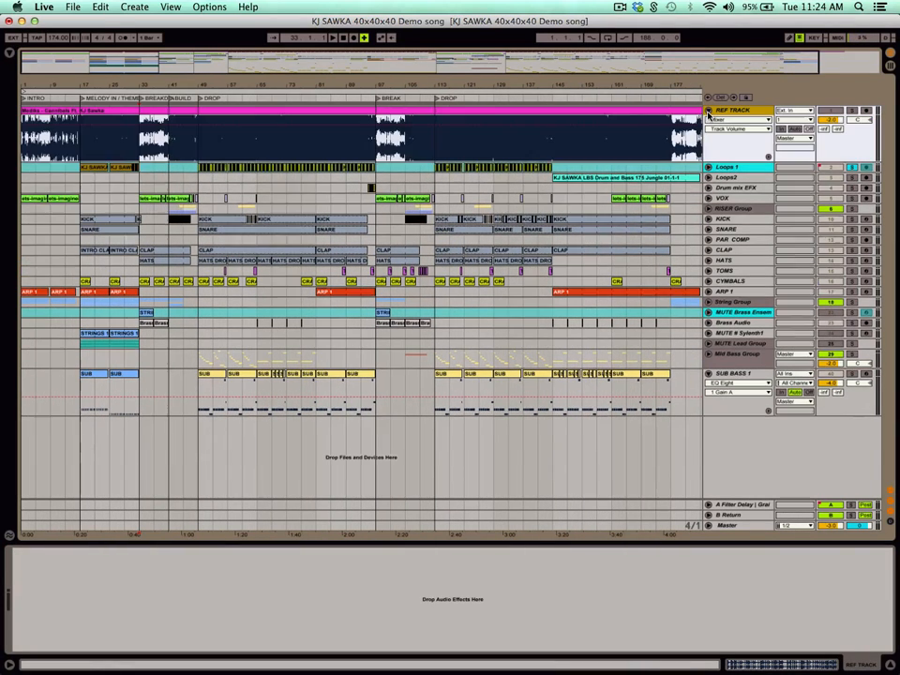
click(80, 149)
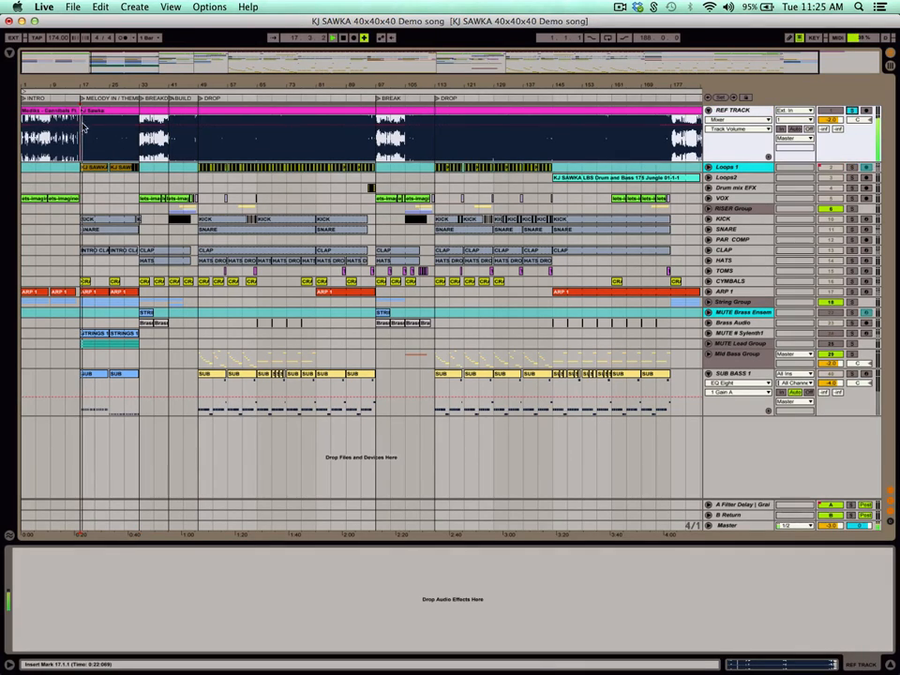
click(112, 143)
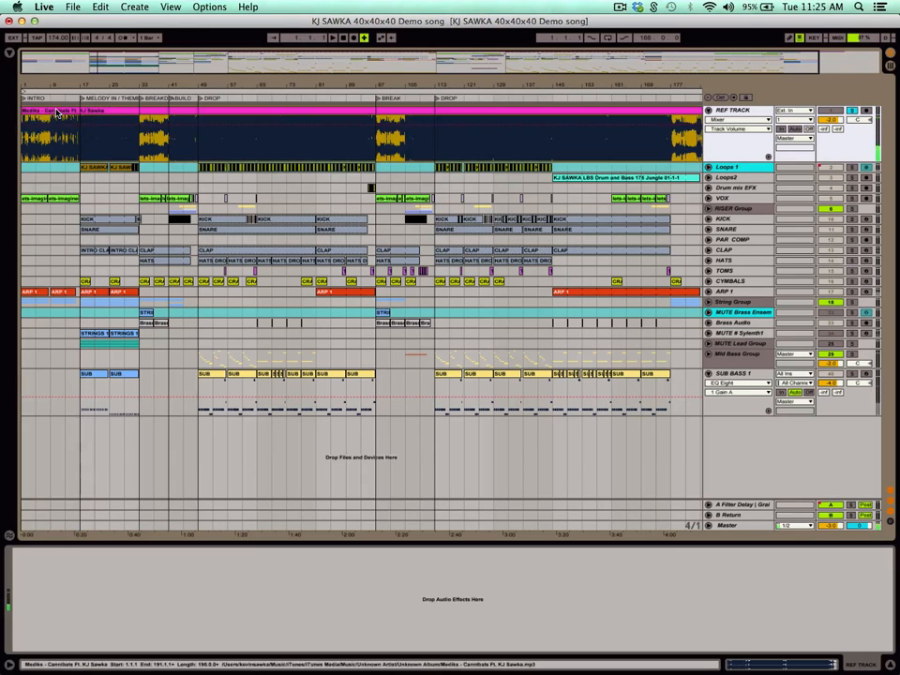
Play the soloed REF TRACK from the first DROP at bar 49.
click(200, 146)
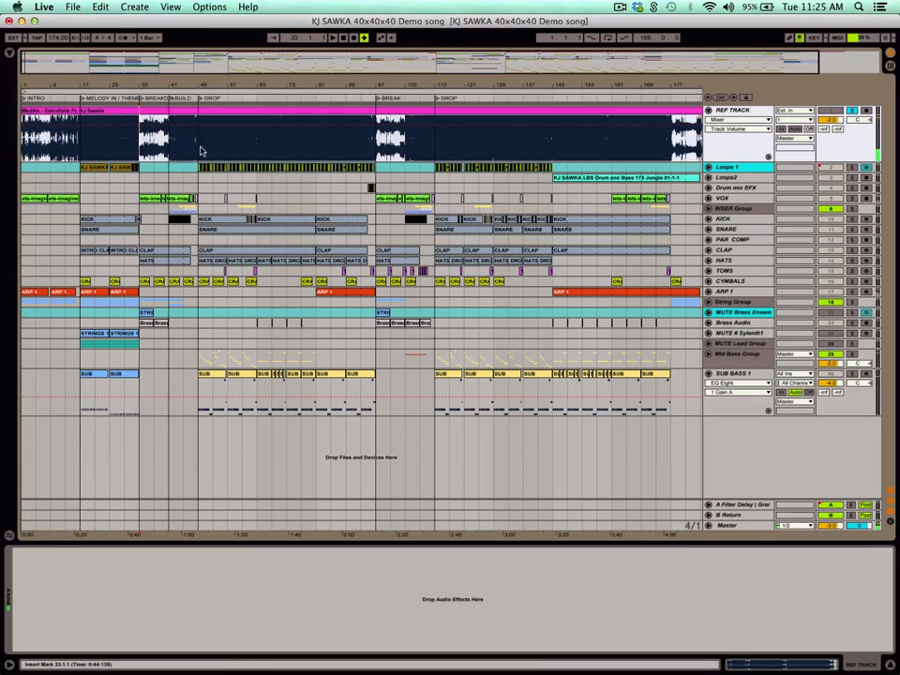
key(space)
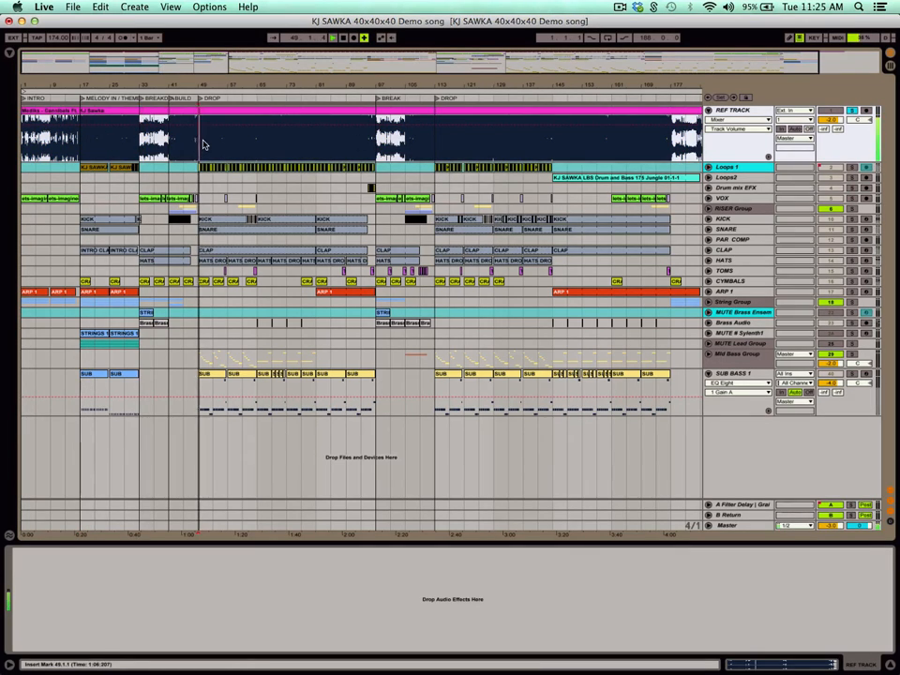
drag(231, 88, 264, 81)
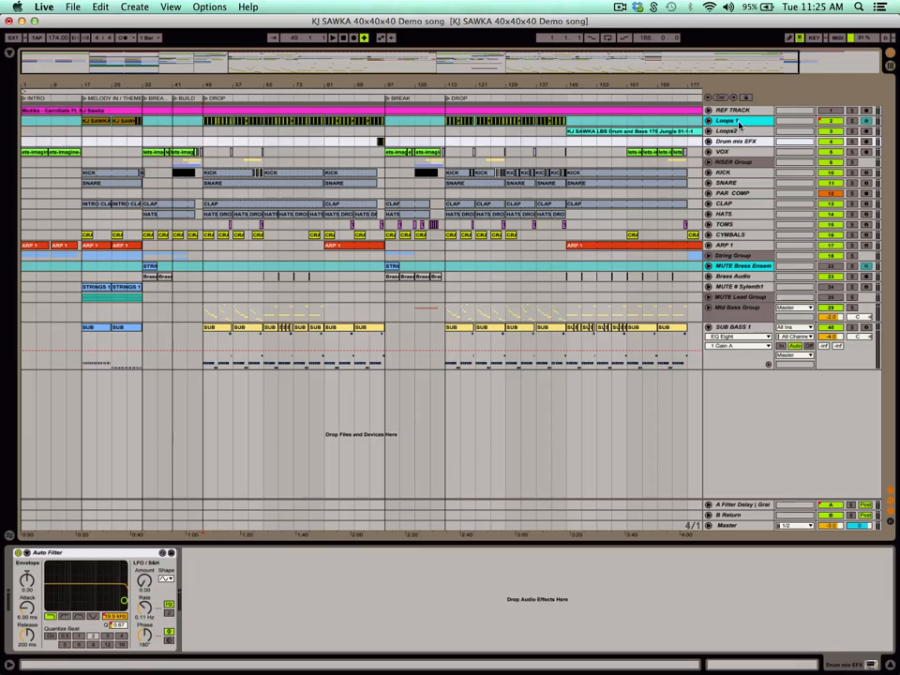
Unsolo and fold the REF TRACK, and compare the device chains of Loops 1 and Loops2.
click(737, 122)
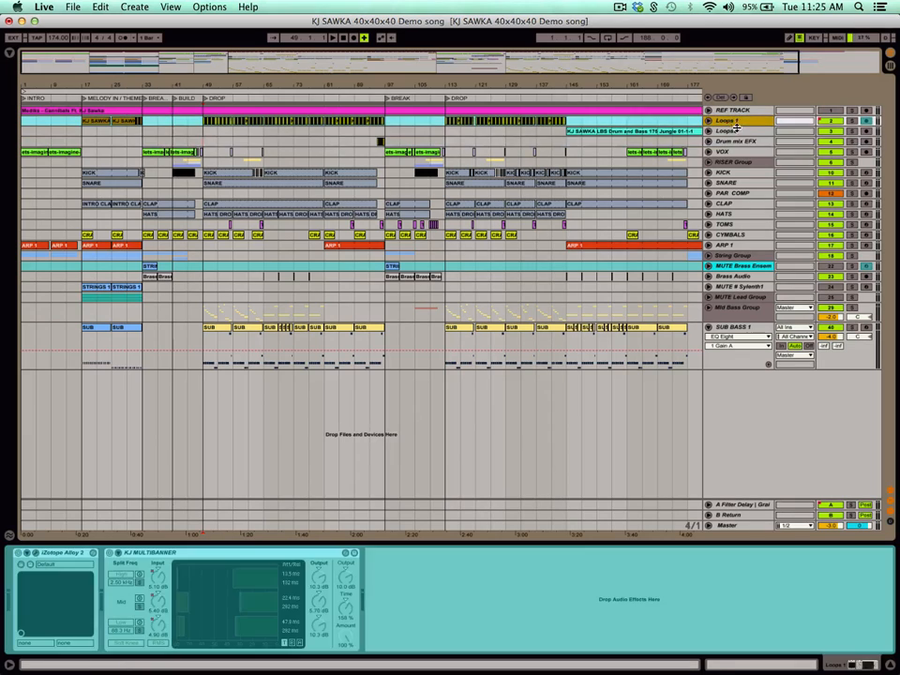
click(733, 133)
click(733, 122)
click(733, 131)
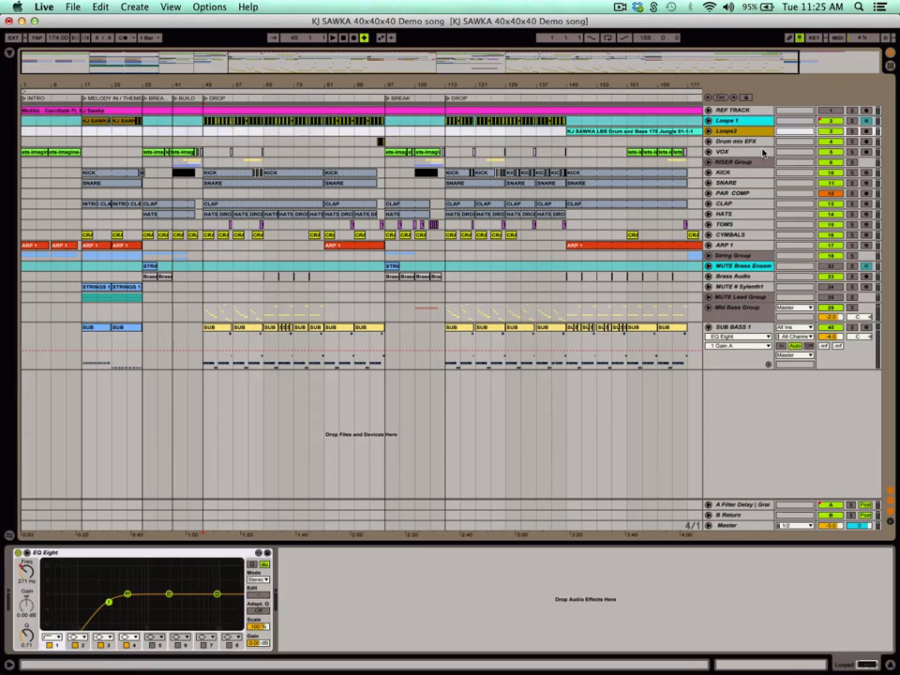
Solo the Drum mix EFX track, play its drum fill from bar 95 and unfold it to show the Auto Filter Frequency automation.
click(740, 141)
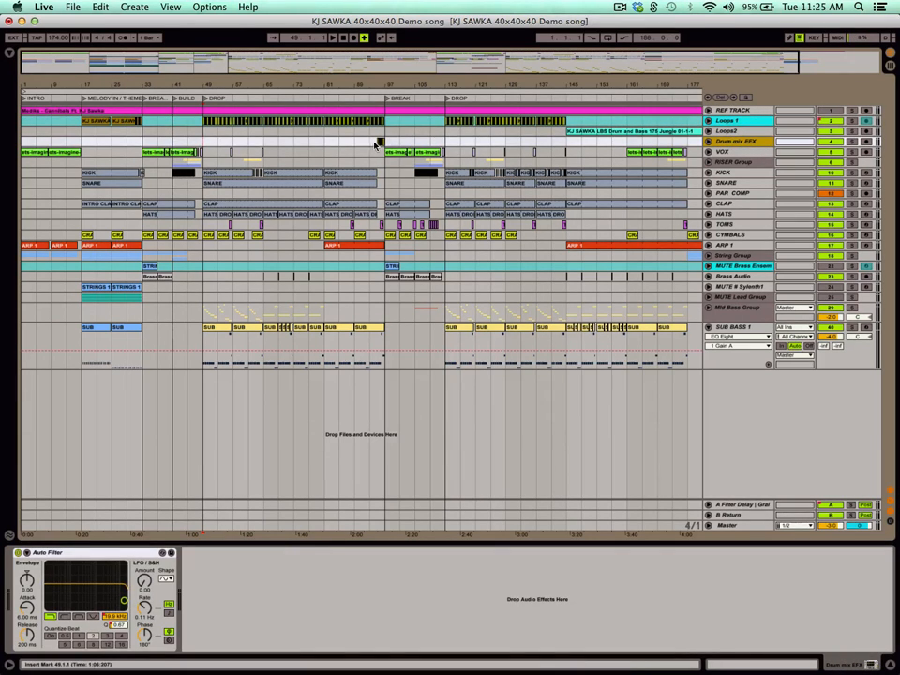
click(378, 142)
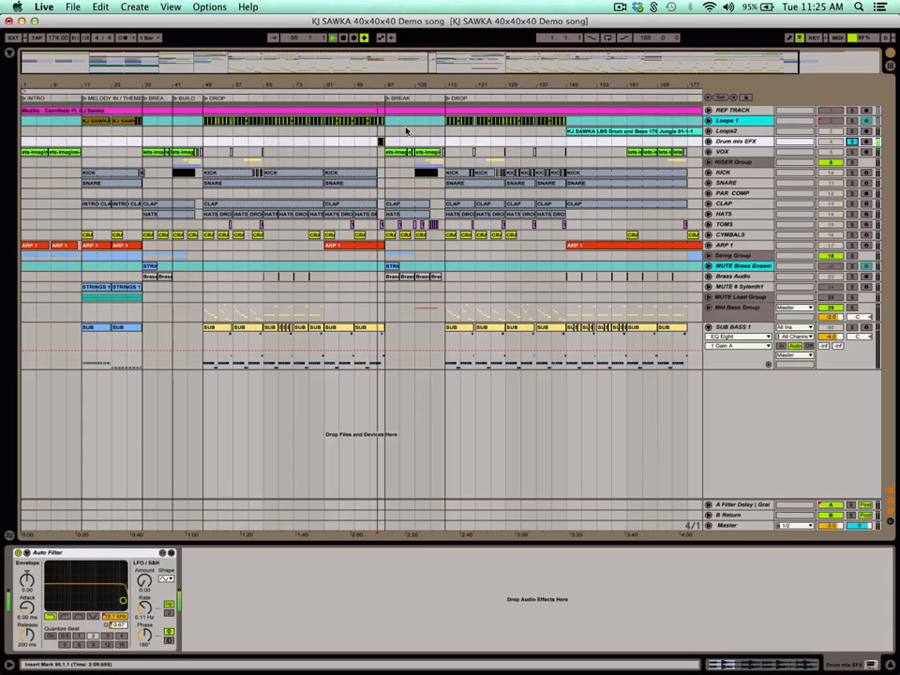
drag(385, 87, 424, 178)
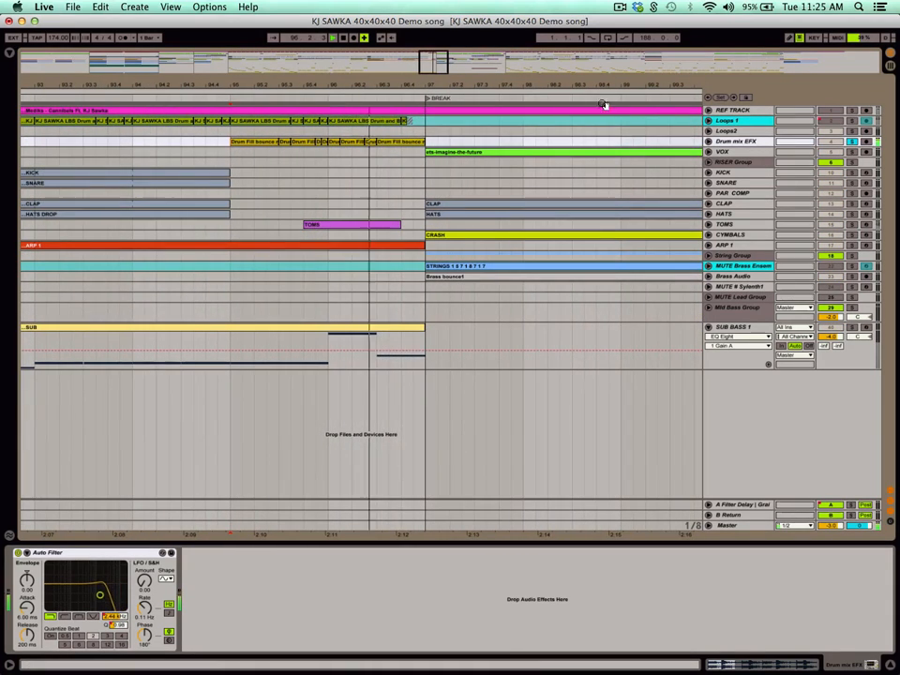
click(709, 142)
key(space)
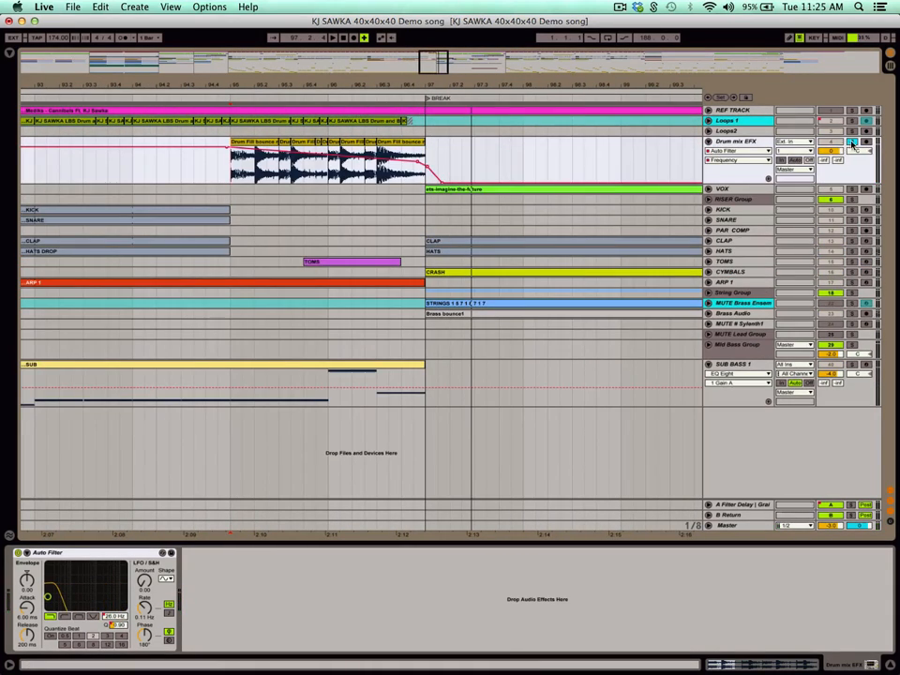
Unsolo Drum mix EFX, play the full mix from the first DROP at bar 49 and fold the track.
drag(627, 83, 628, 11)
click(191, 170)
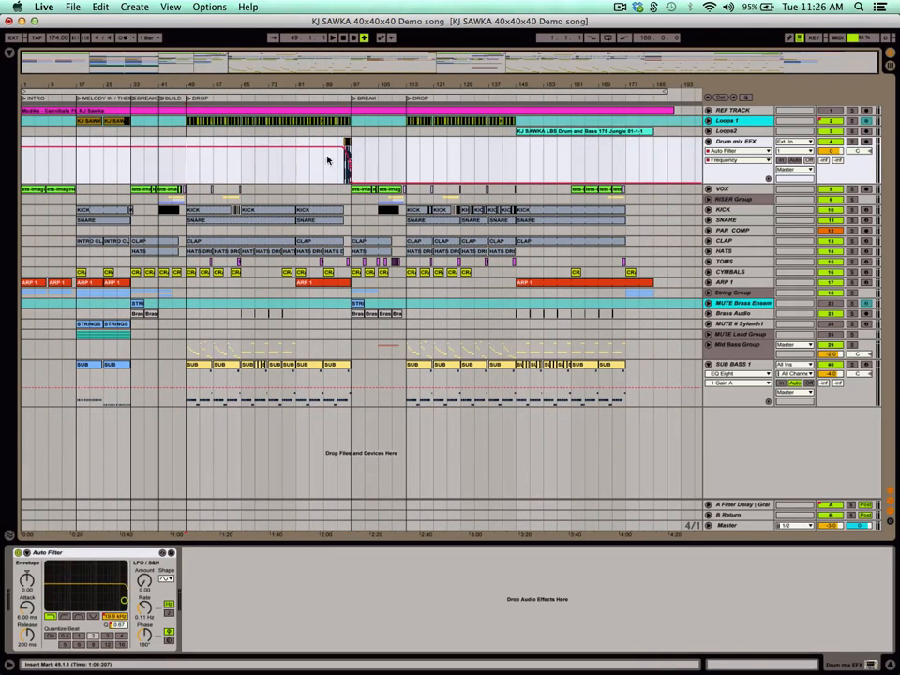
click(709, 141)
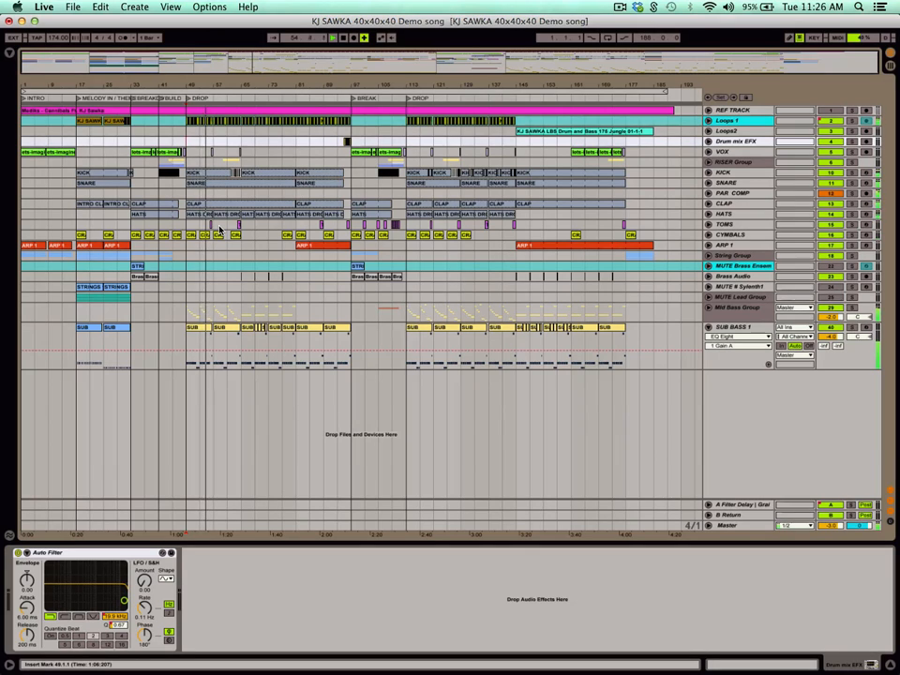
Play the vocal phrases in the INTRO and unfold the VOX track to show its waveforms and send automation.
click(209, 184)
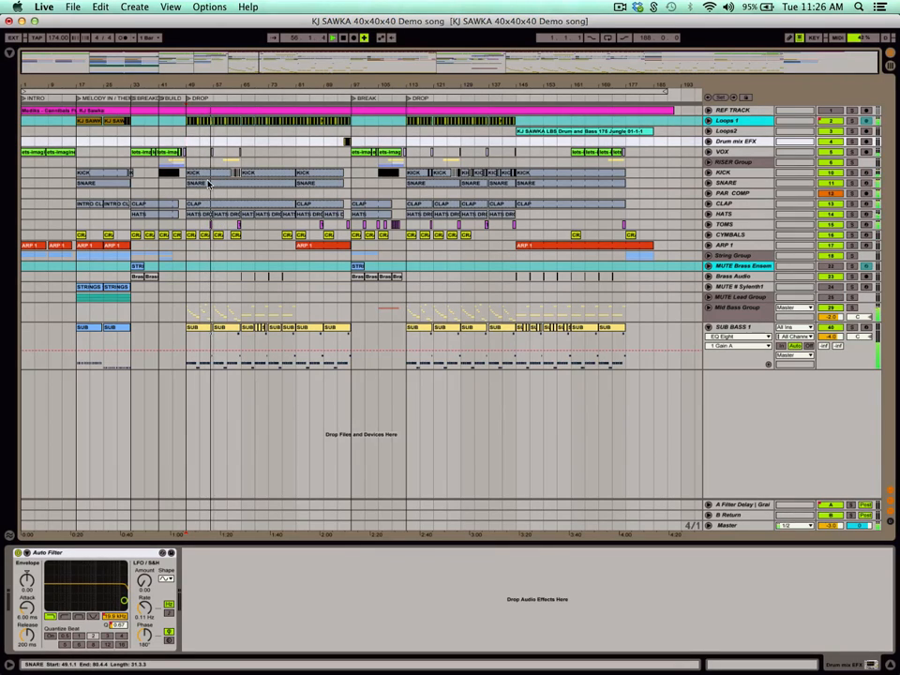
click(58, 155)
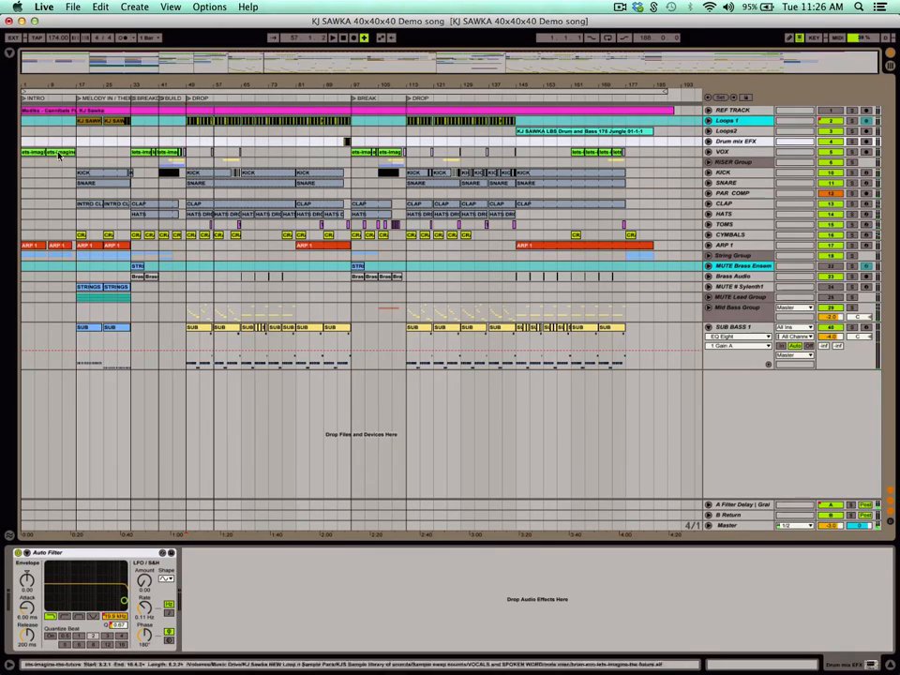
click(37, 85)
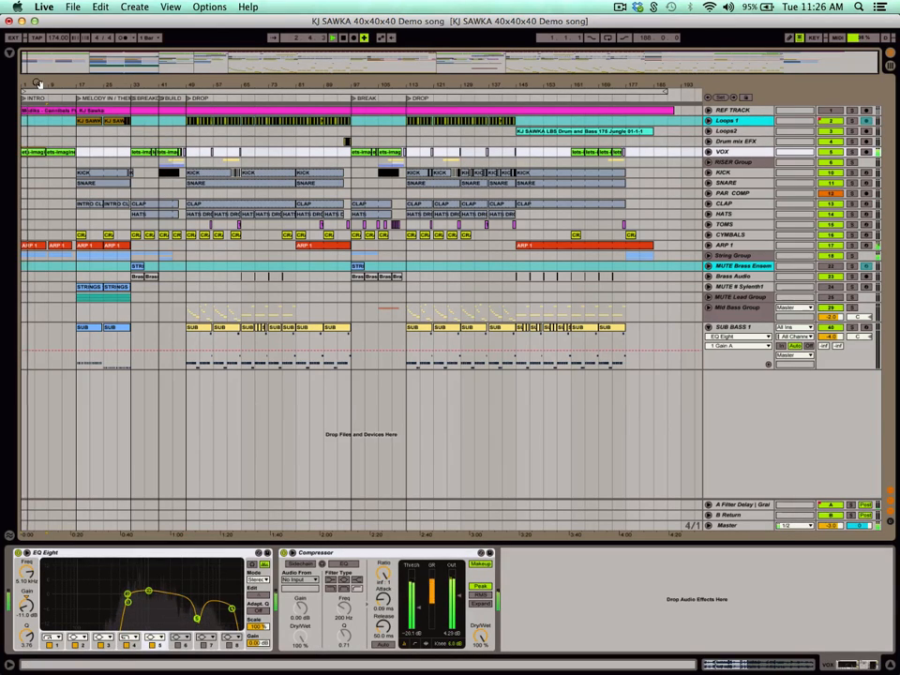
click(709, 152)
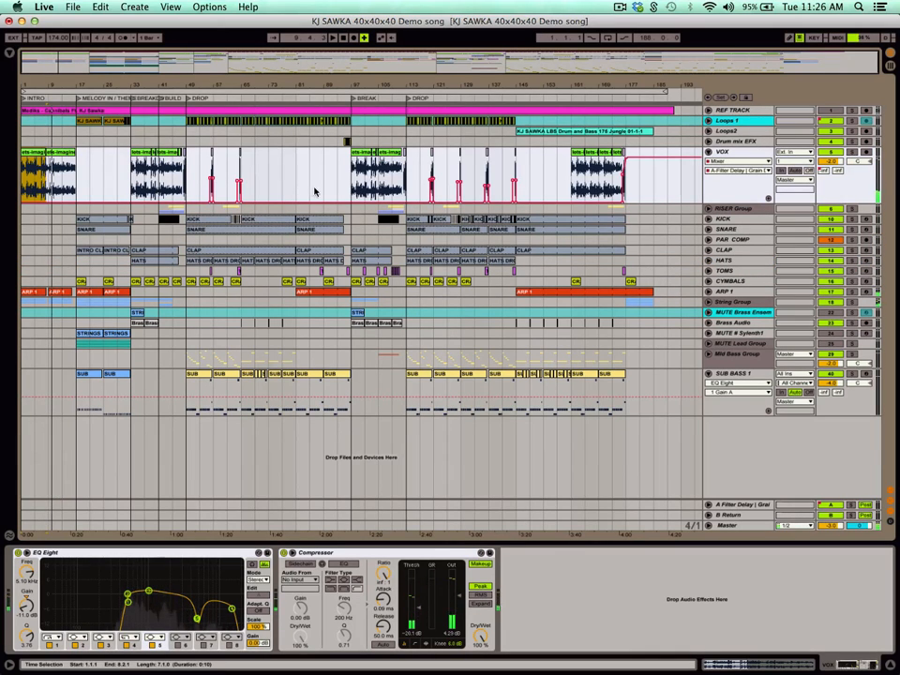
Solo the VOX track, play its vocal phrase from bar 56 in the first DROP, and unsolo it.
drag(213, 85, 230, 127)
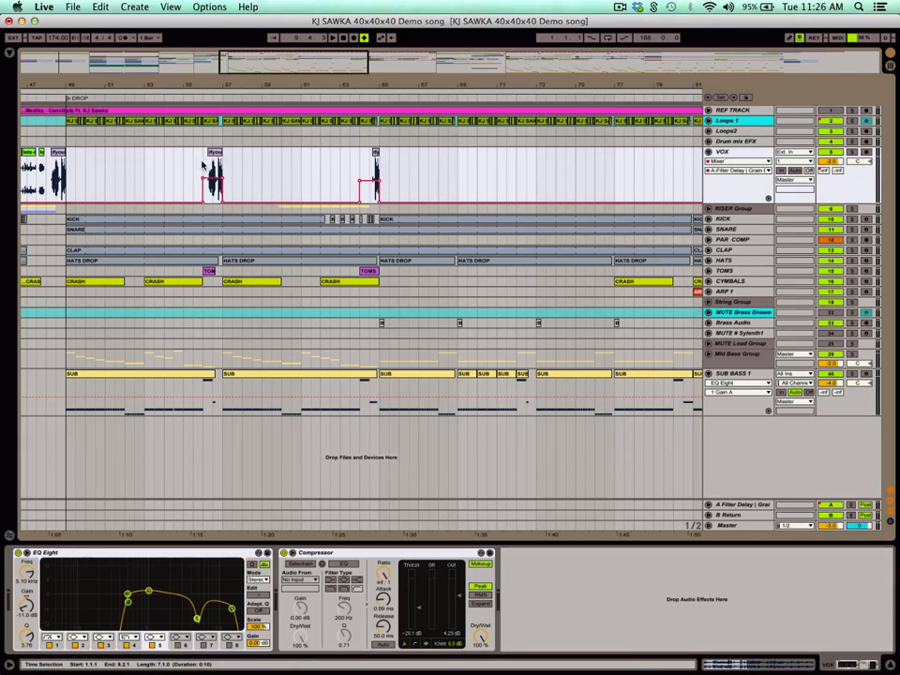
click(203, 165)
key(space)
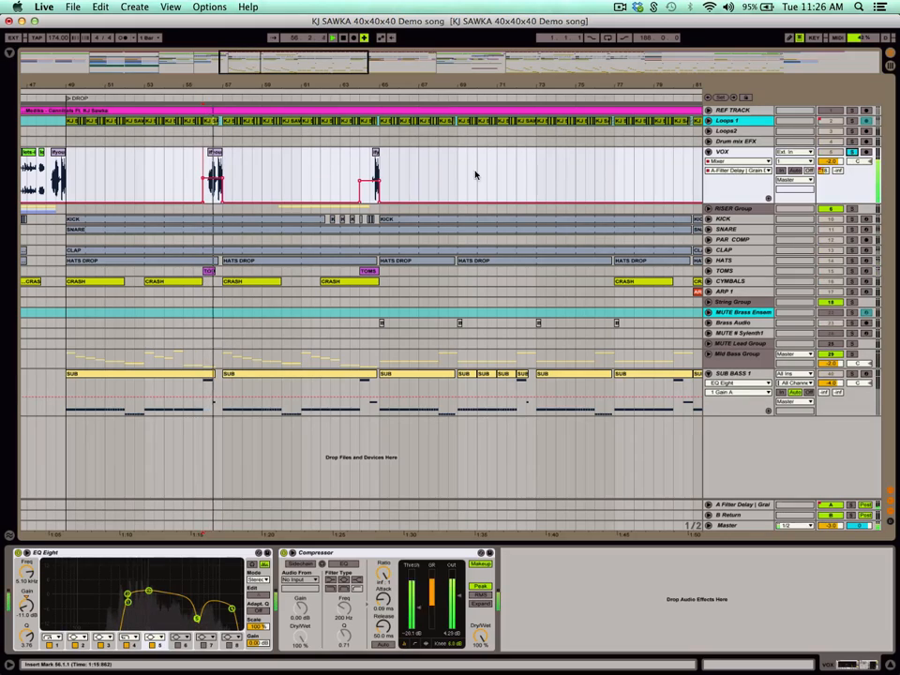
click(852, 152)
key(space)
click(856, 153)
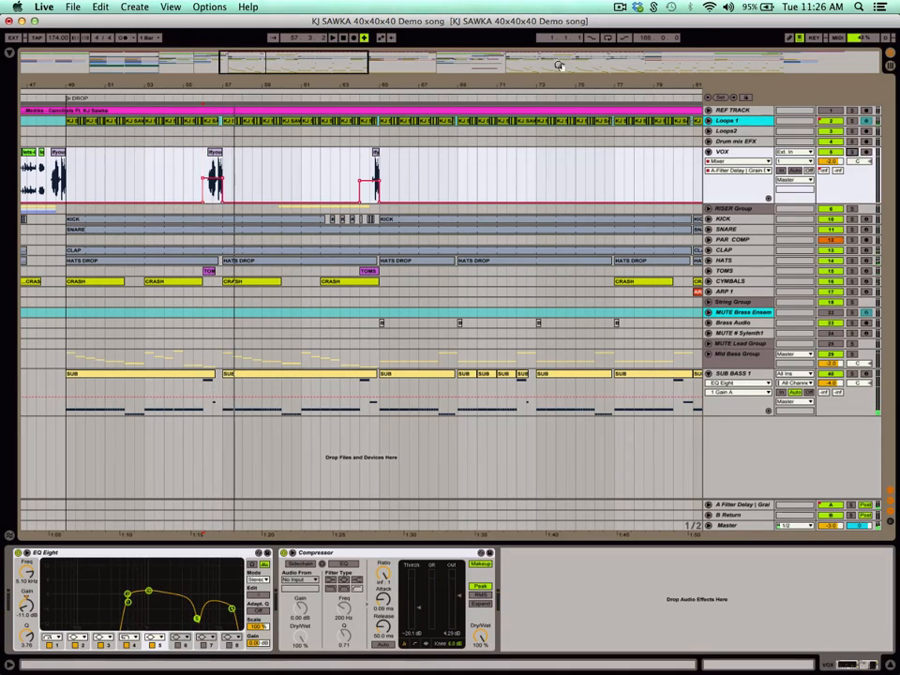
Fold the VOX track, then solo the RISER Group, play it from bar 105 and unfold it.
drag(561, 82, 482, 22)
drag(482, 82, 485, 37)
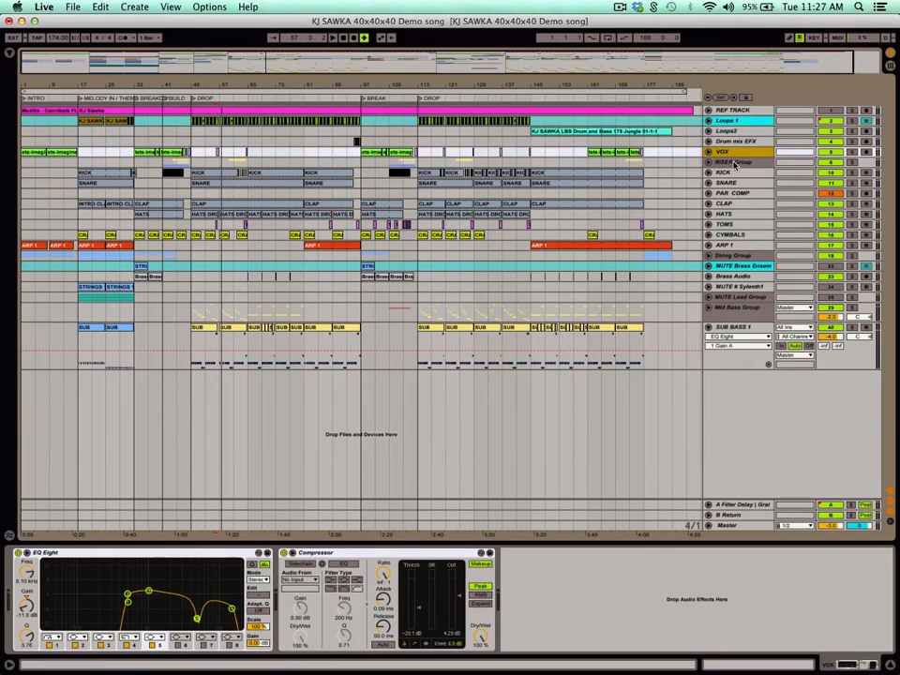
click(719, 163)
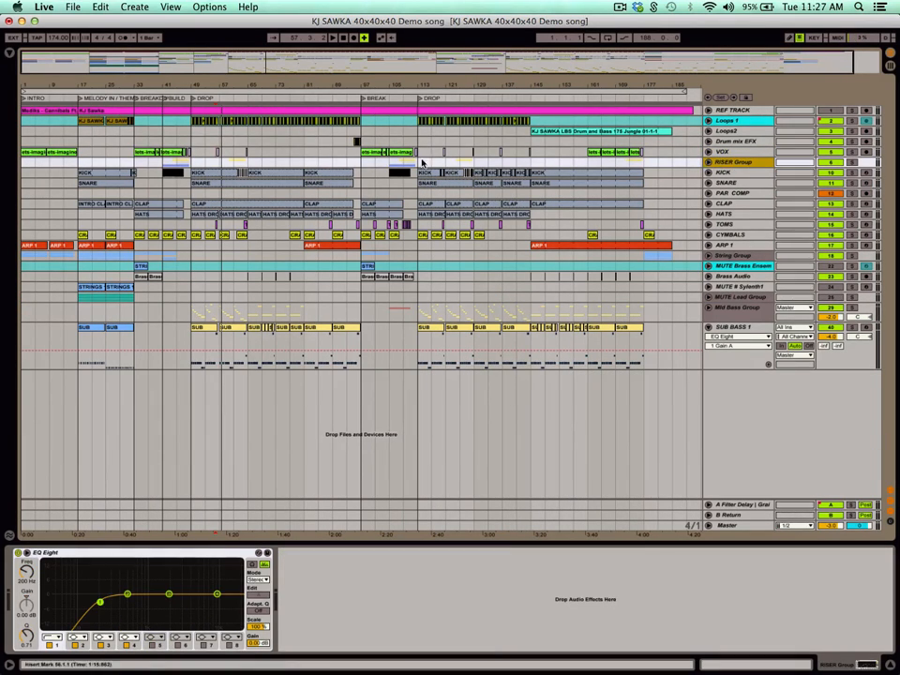
click(394, 164)
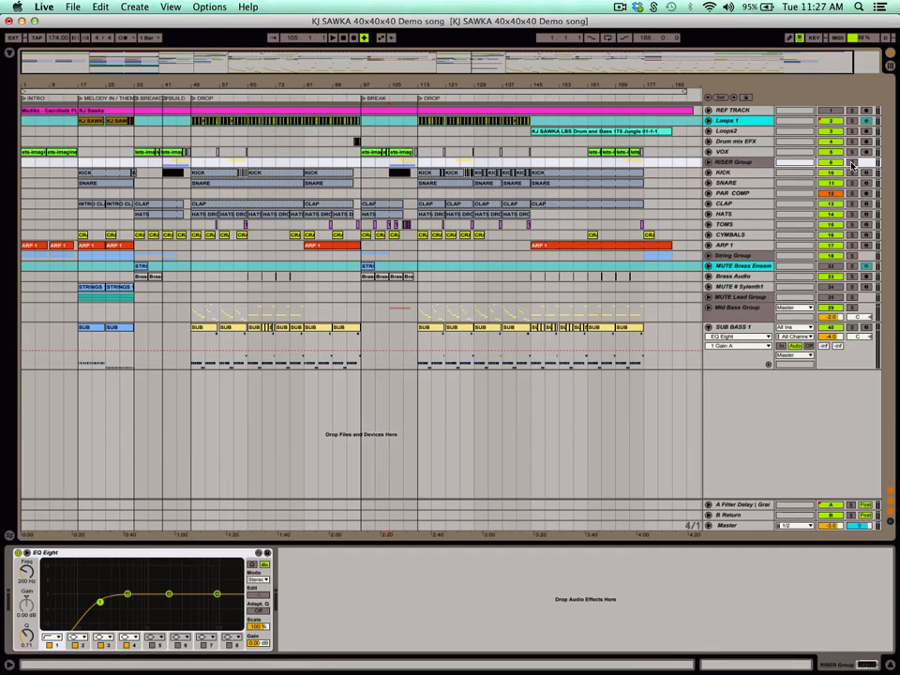
click(710, 163)
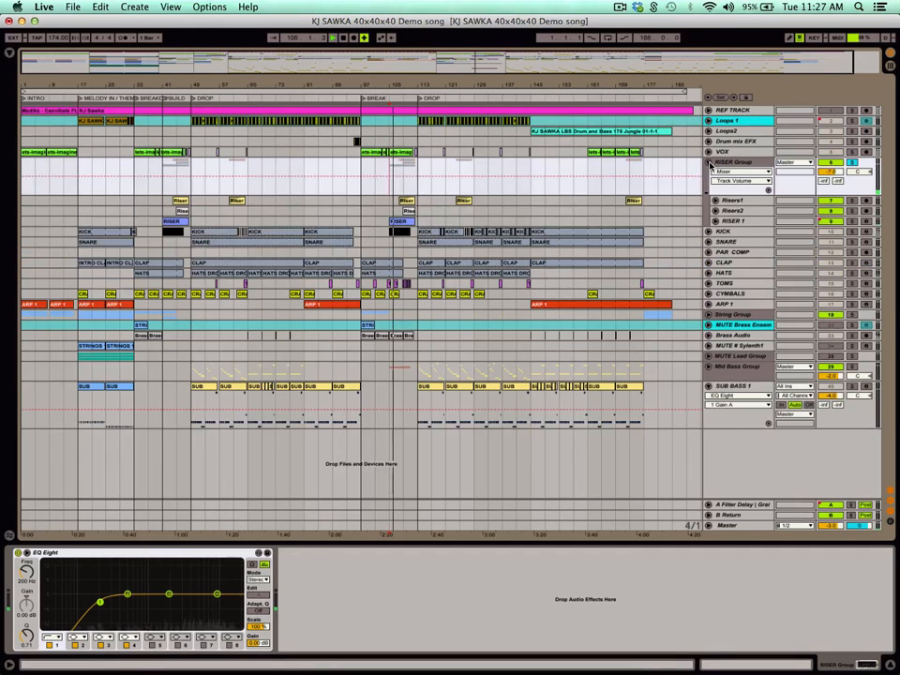
Show the RISER 1 track's Massive instrument while the risers lead up to the second DROP, then unsolo and fold the group.
drag(417, 85, 417, 187)
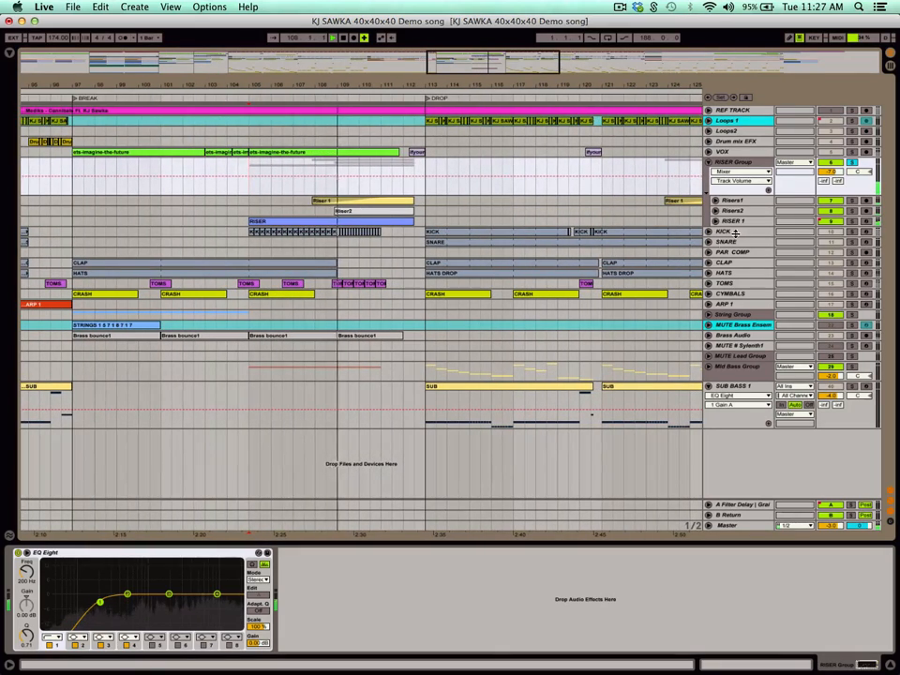
click(734, 221)
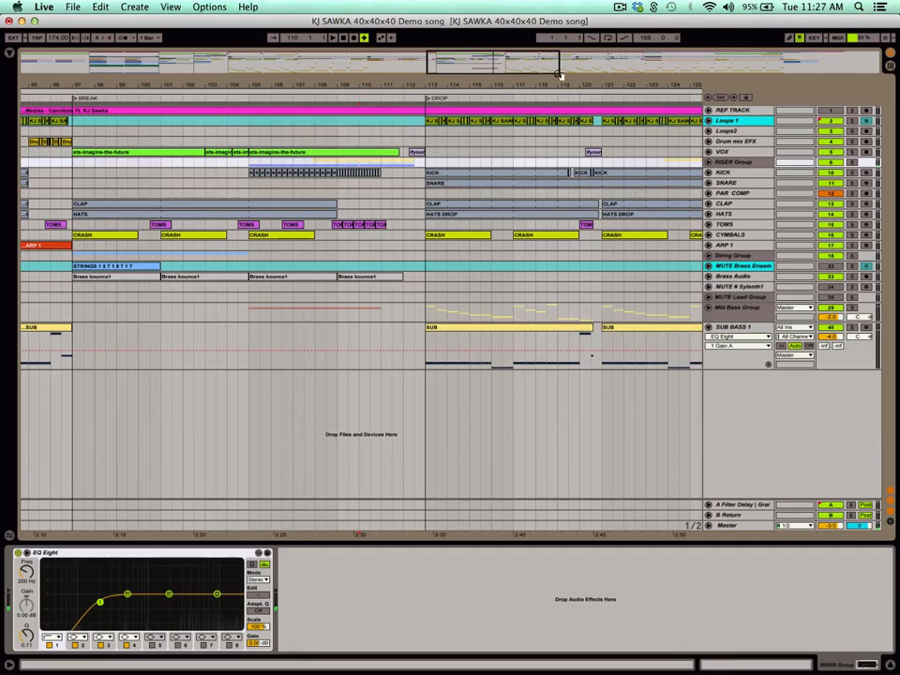
drag(562, 84, 562, 39)
Solo the KICK track and play its roll near the end of the BREAK.
click(732, 174)
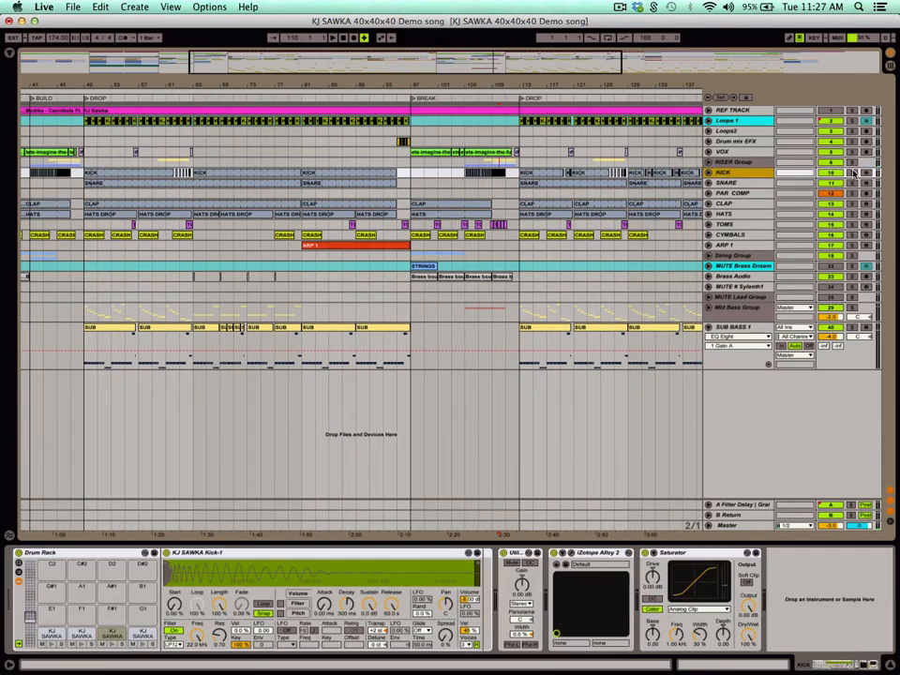
click(854, 173)
key(space)
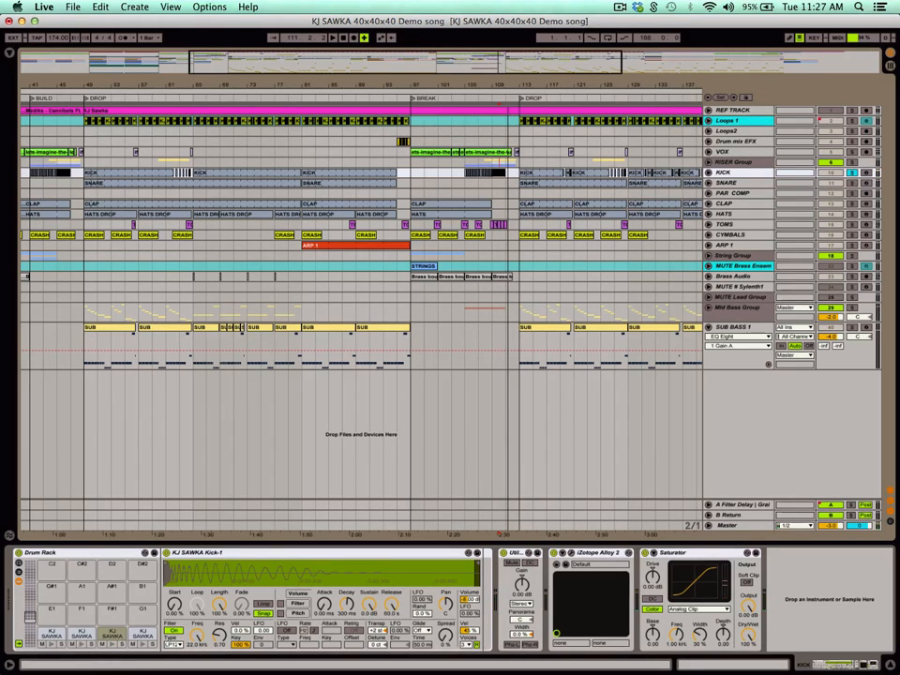
Open the iZotope Alloy 2 plug-in on the KICK track to show its equalizer curve, then close it.
click(555, 563)
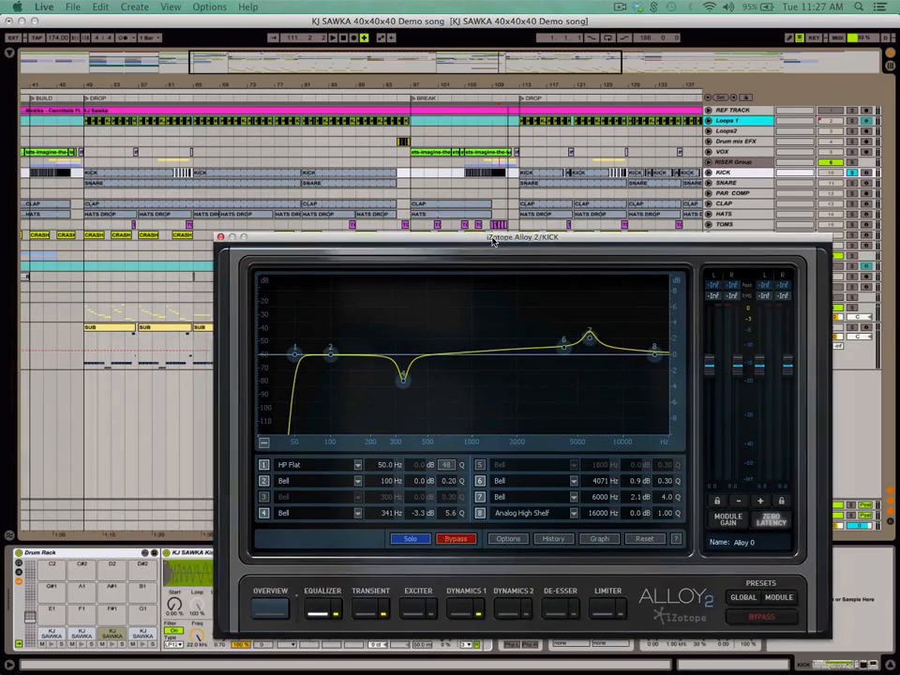
drag(458, 244, 405, 246)
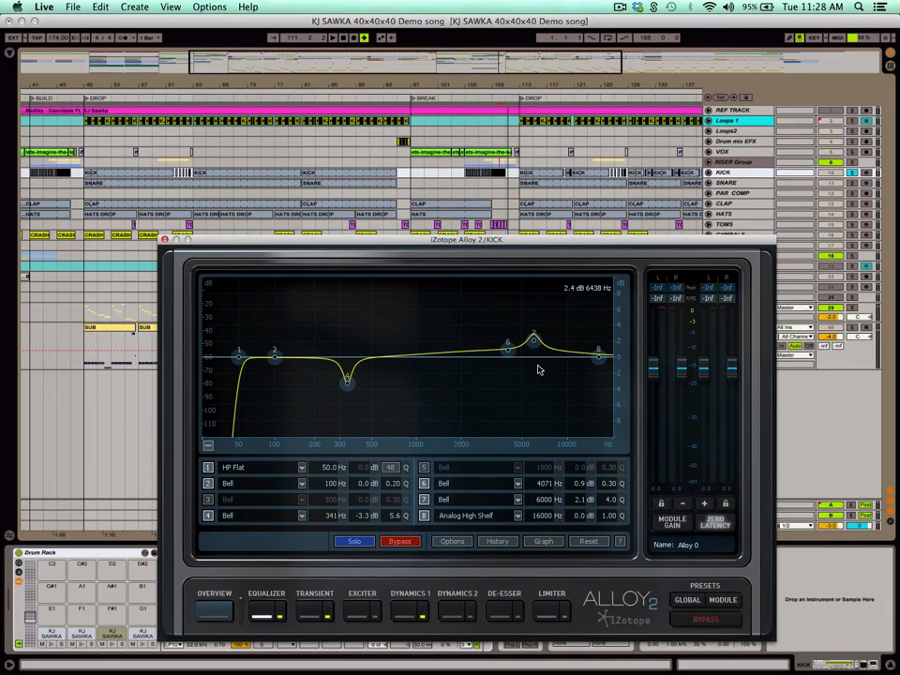
click(165, 240)
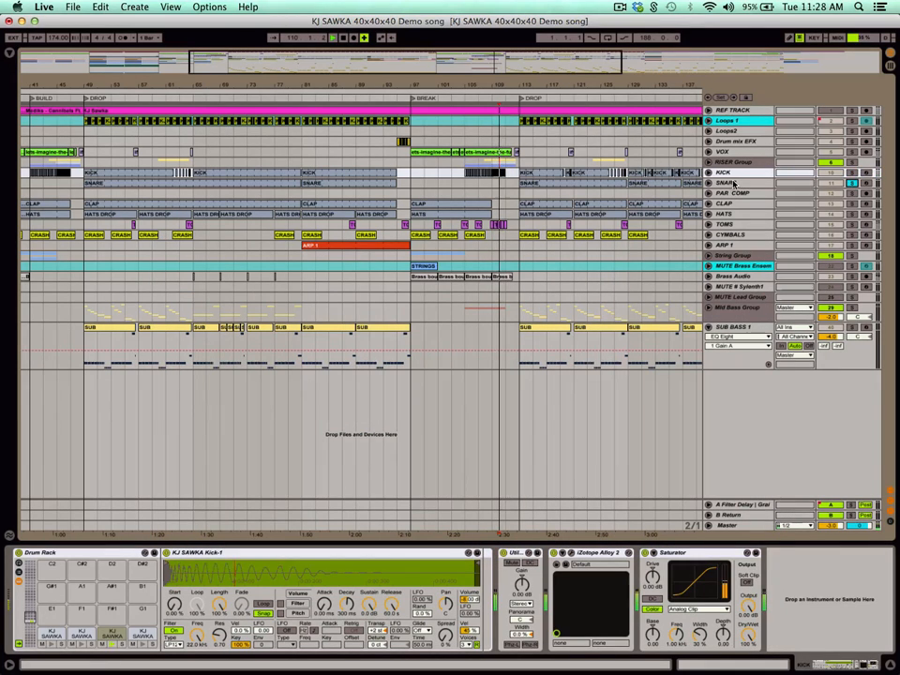
Play the soloed SNARE from the second DROP at bar 113, then add PAR COMP to the solo and play both.
click(727, 183)
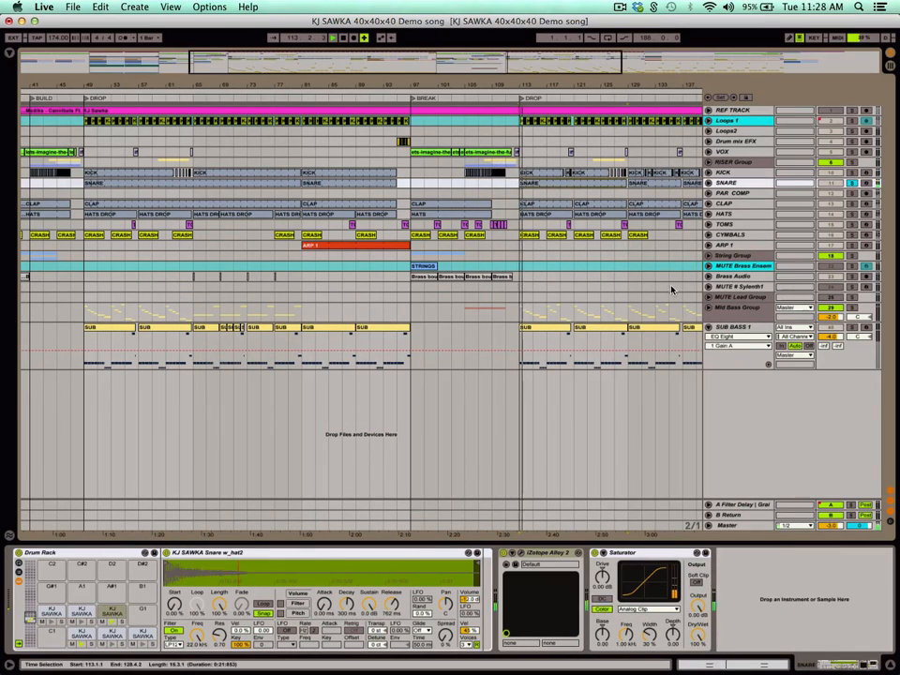
key(space)
click(730, 192)
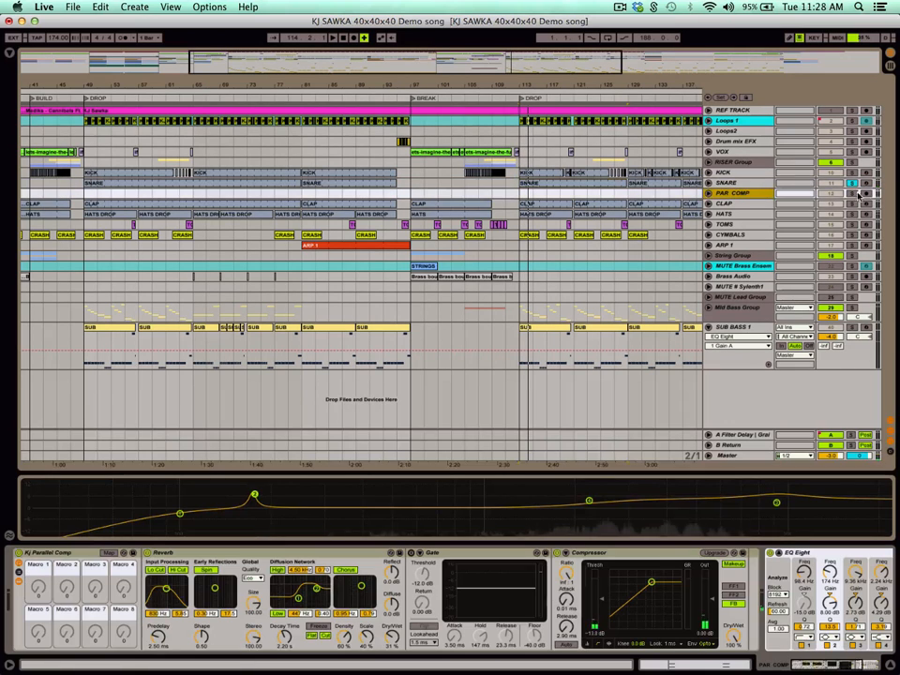
key(space)
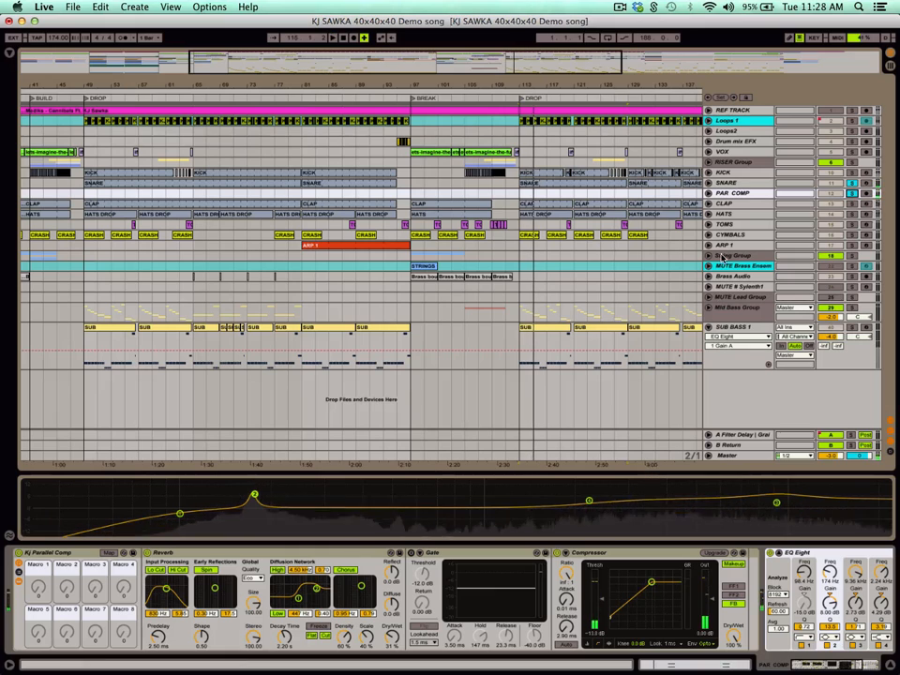
Add CLAP to the soloed SNARE and PAR COMP, play them from bar 113, and clear the solos.
click(739, 204)
key(space)
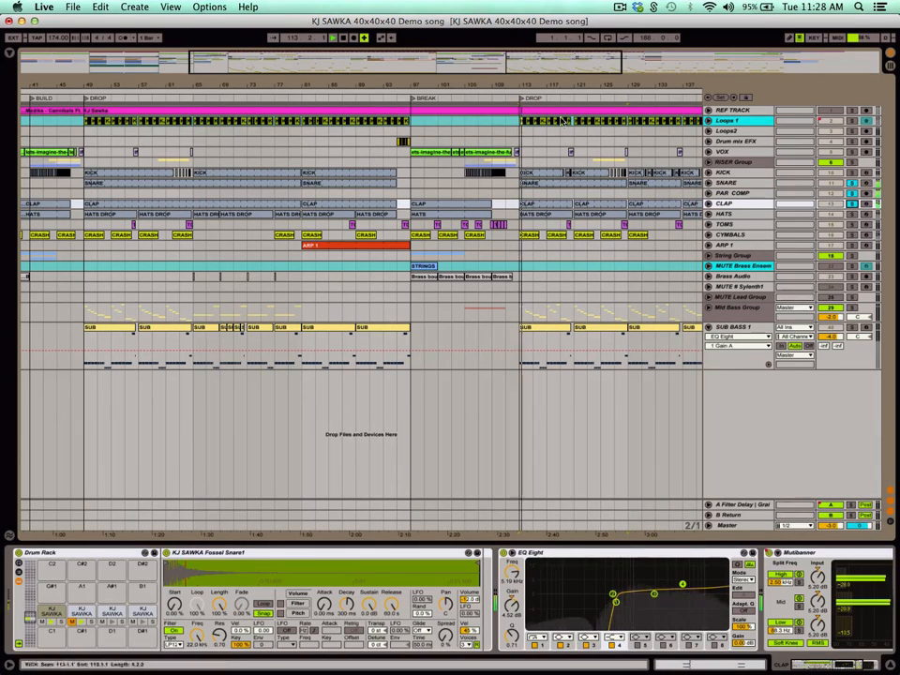
drag(600, 87, 420, 89)
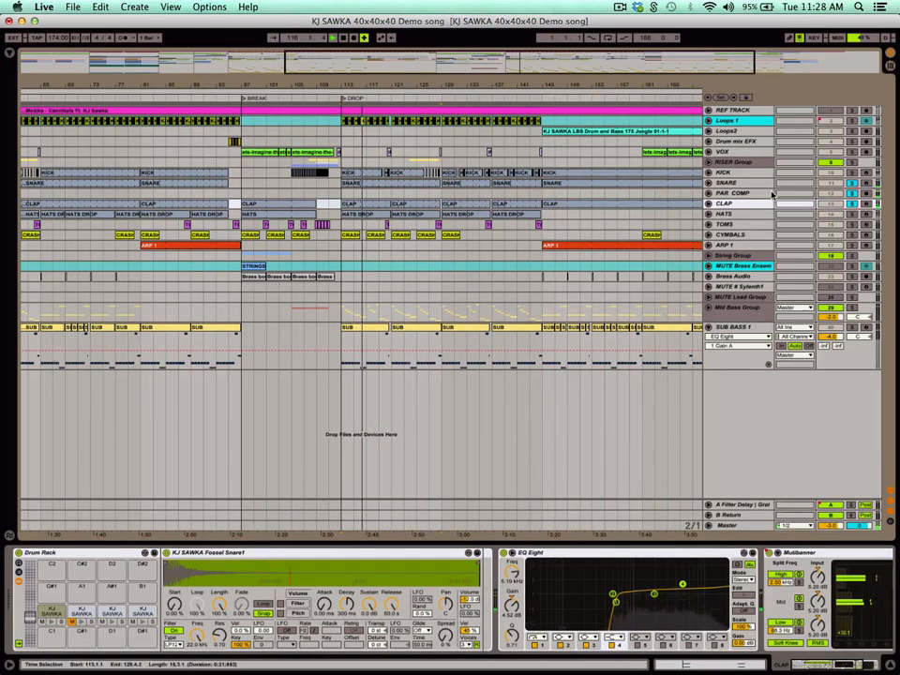
click(853, 204)
Show the HATS devices, play the soloed CLAP from bar 113, and switch the solo to HATS.
click(741, 214)
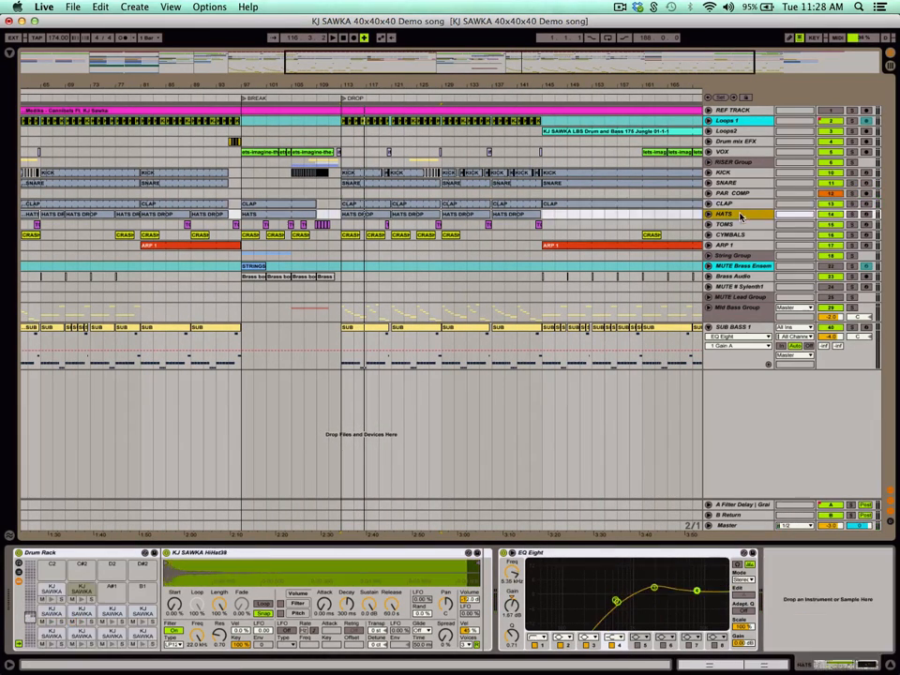
click(852, 204)
key(space)
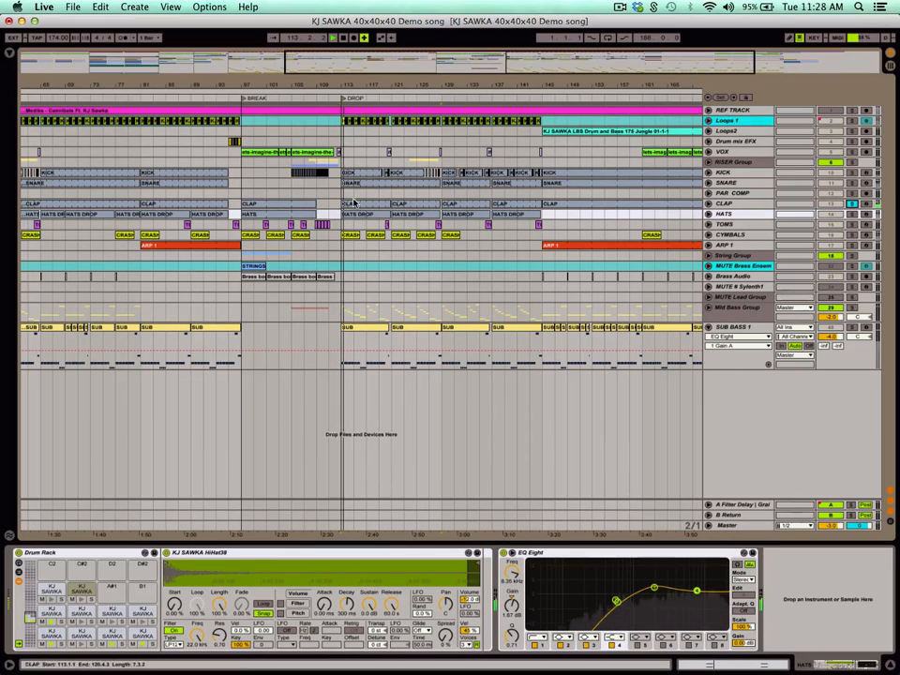
click(852, 214)
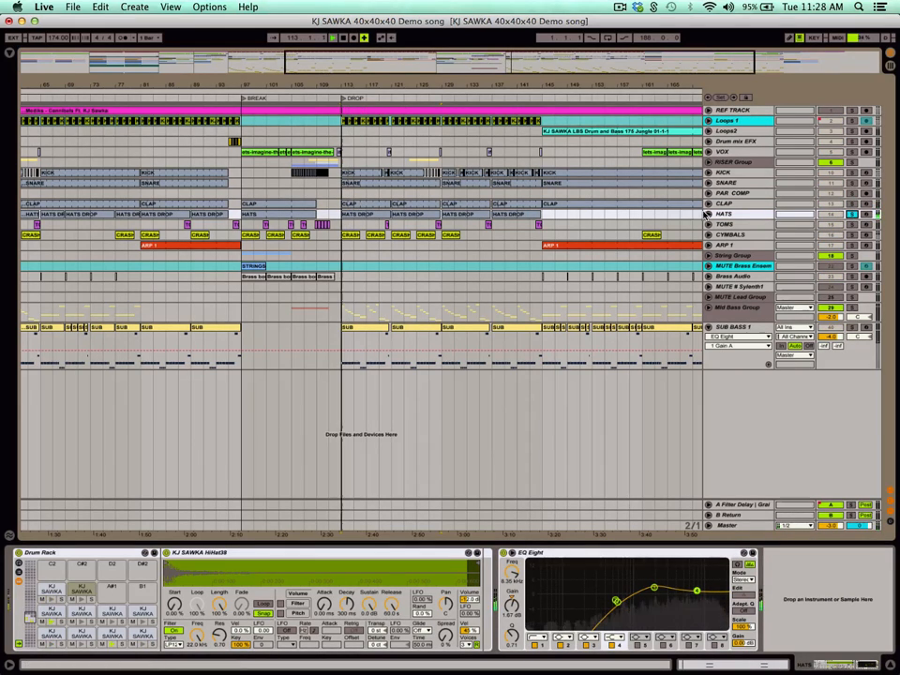
Solo both loop tracks with KICK through CYMBALS and play the combined drums from the second DROP at bar 113.
drag(457, 85, 464, 87)
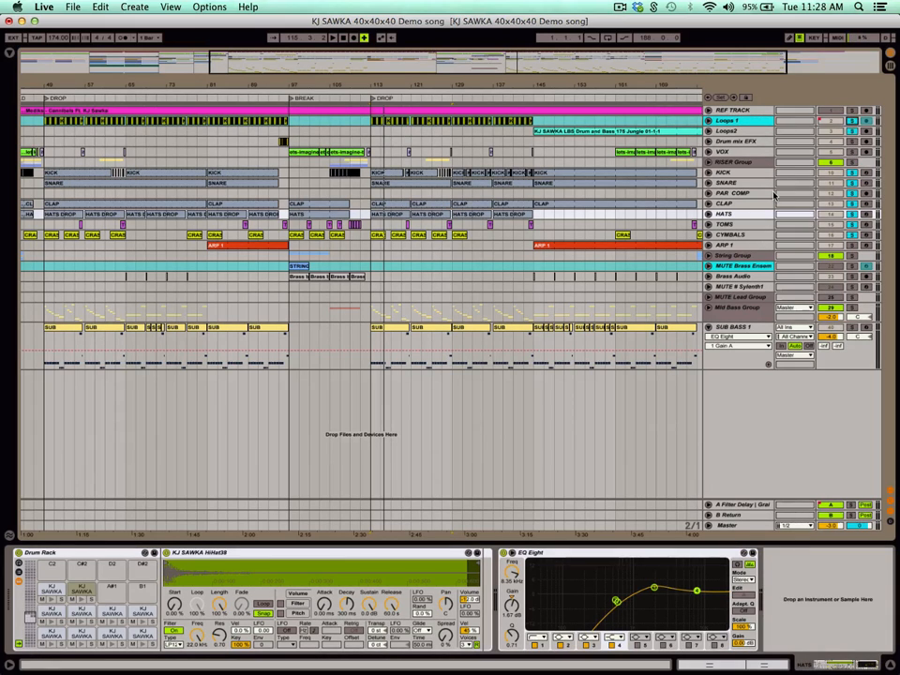
key(space)
mouse_move(417, 86)
mouse_down()
mouse_move(399, 79)
mouse_move(427, 79)
mouse_move(432, 71)
mouse_move(413, 71)
mouse_move(421, 69)
mouse_move(429, 85)
mouse_up()
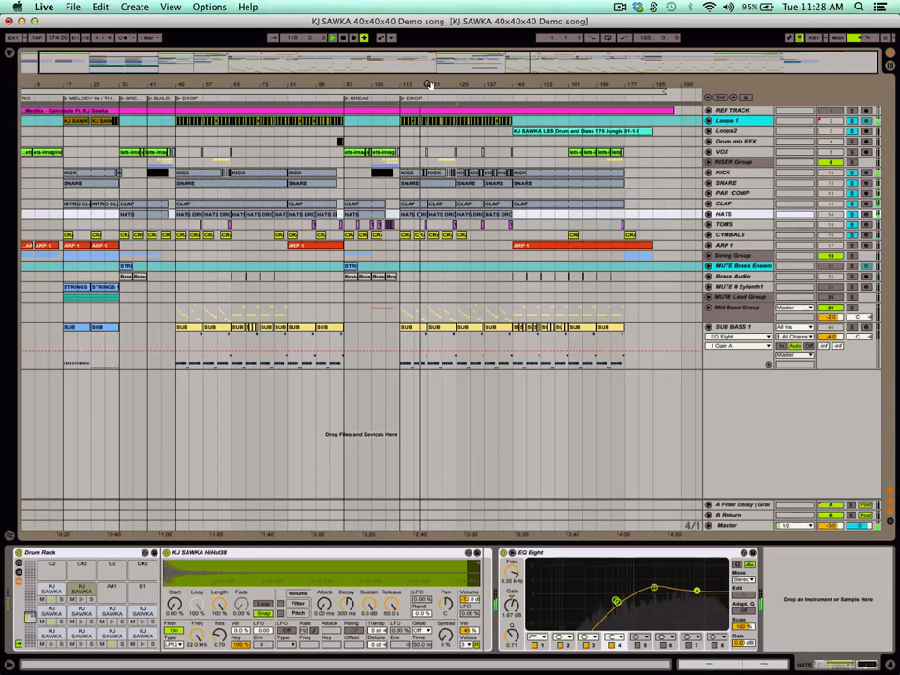
drag(233, 86, 244, 84)
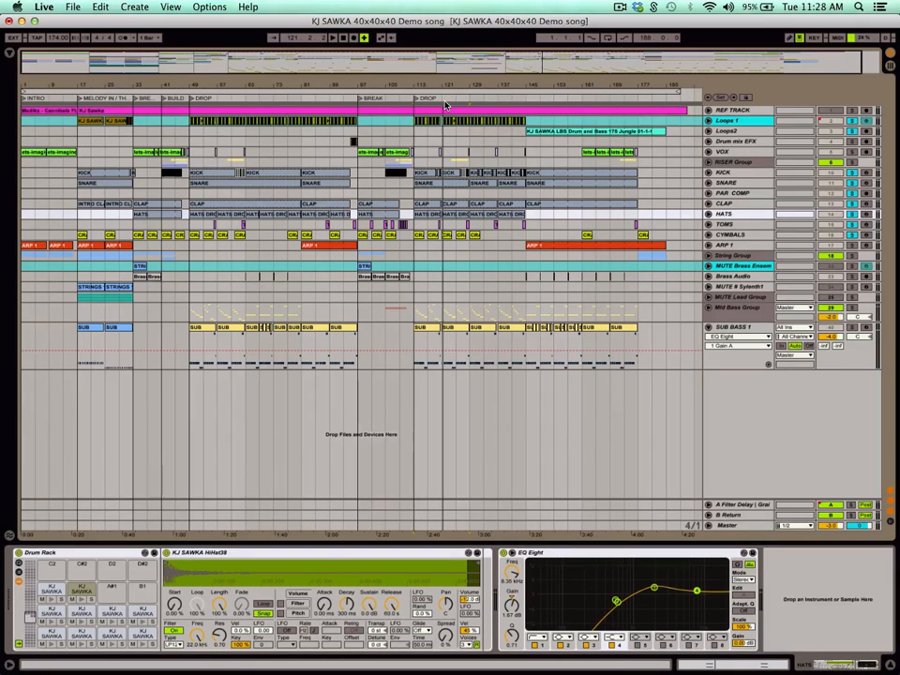
Play the soloed drums and loops from the MELODY IN section at bar 17, then clear the solos.
click(442, 121)
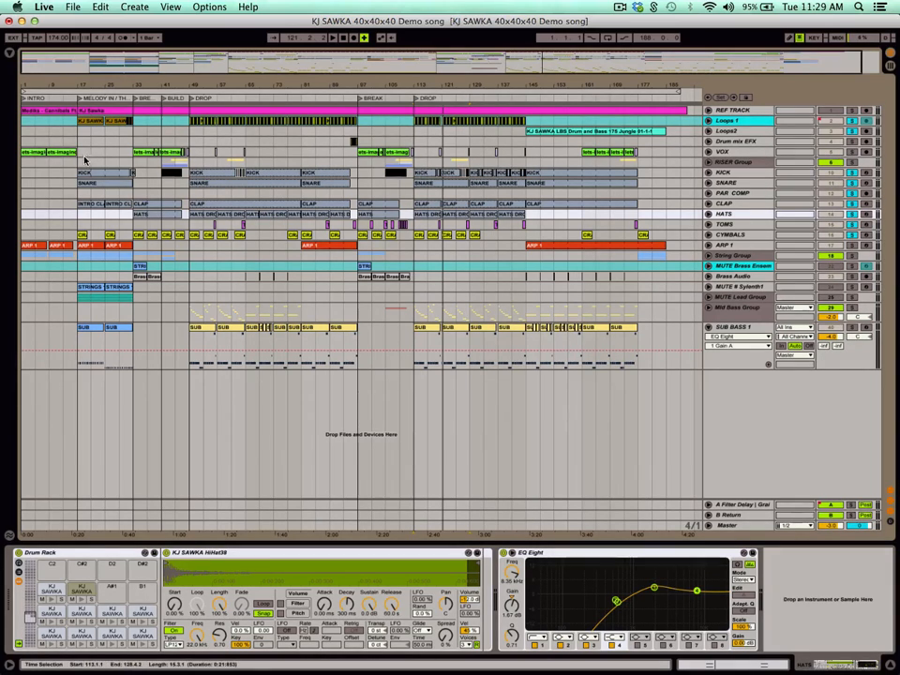
click(122, 174)
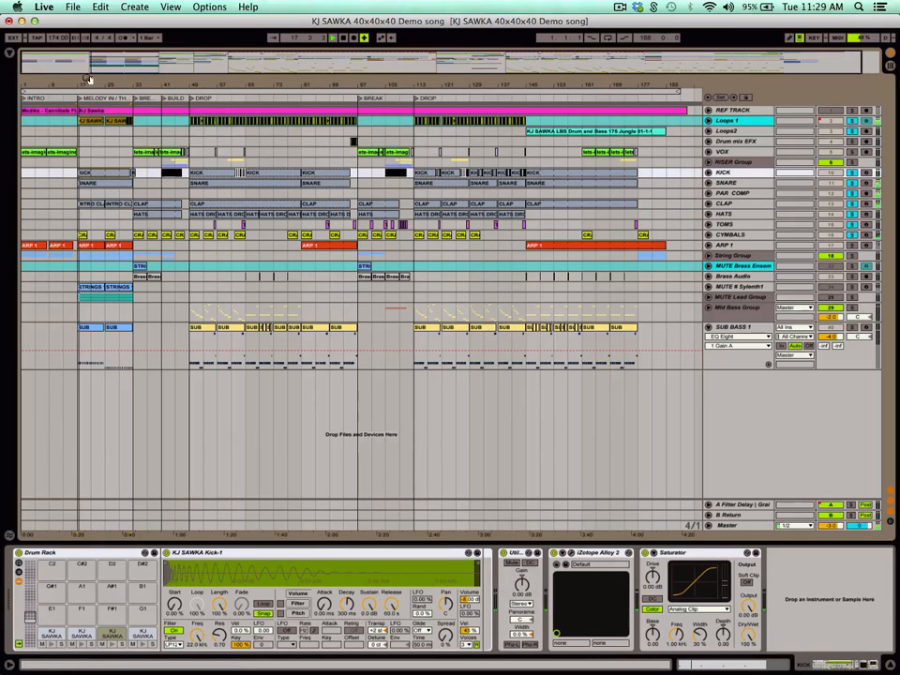
drag(86, 84, 90, 78)
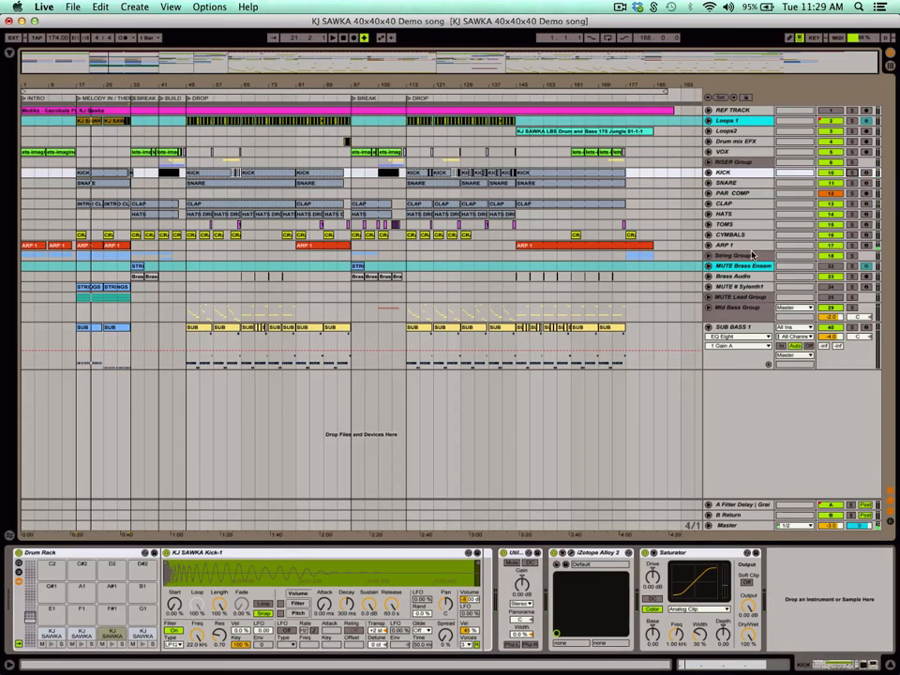
Show the ARP 1 devices, play it soloed from bar 17, then switch the solo to the String Group and unfold it.
click(731, 246)
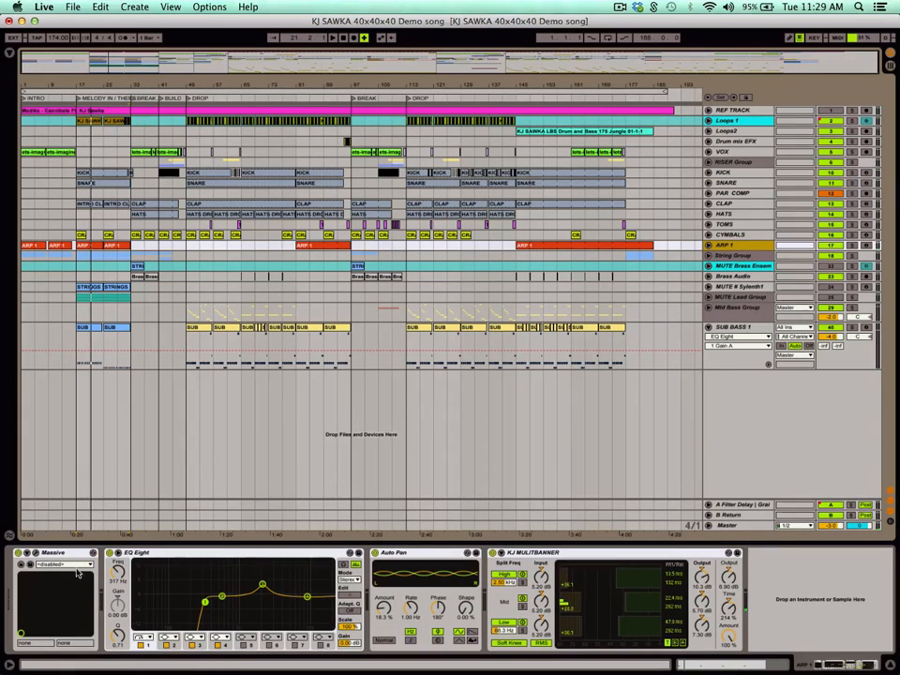
click(122, 245)
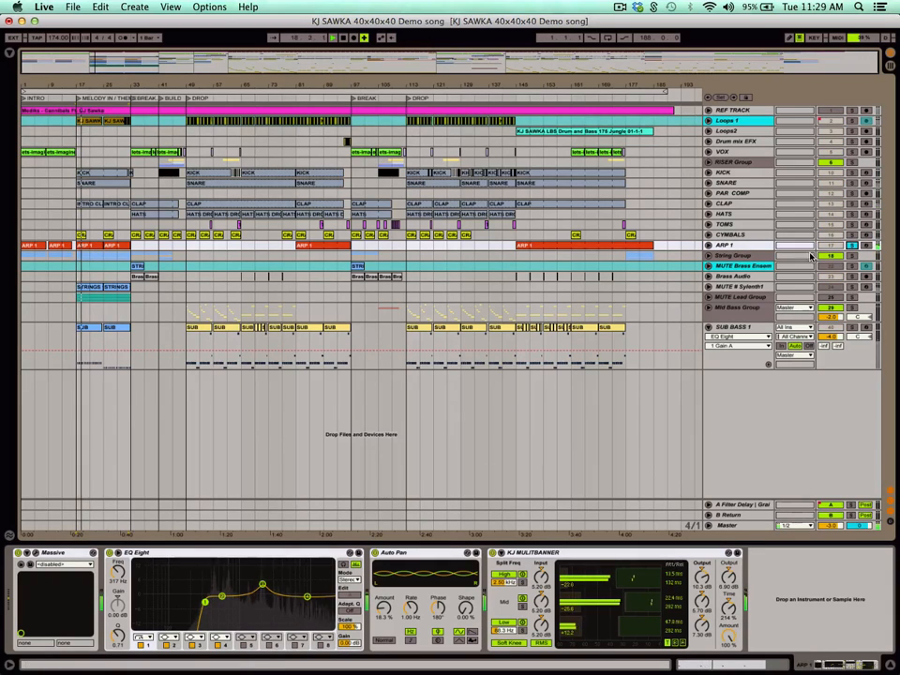
click(709, 256)
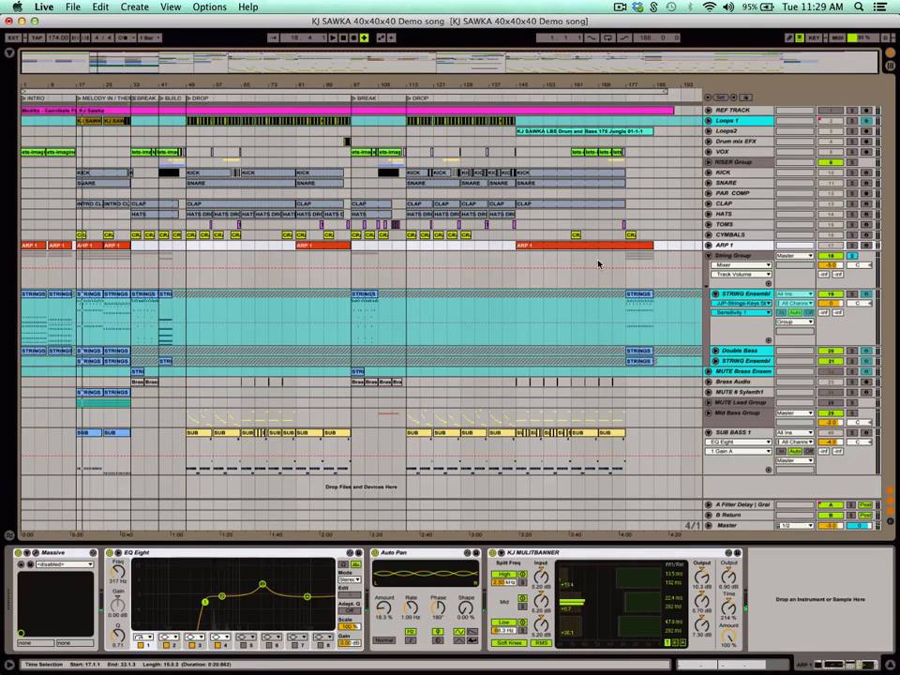
Play the soloed String Group from the MELODY IN section at bar 17, then fold its tracks and clear the solo.
click(91, 294)
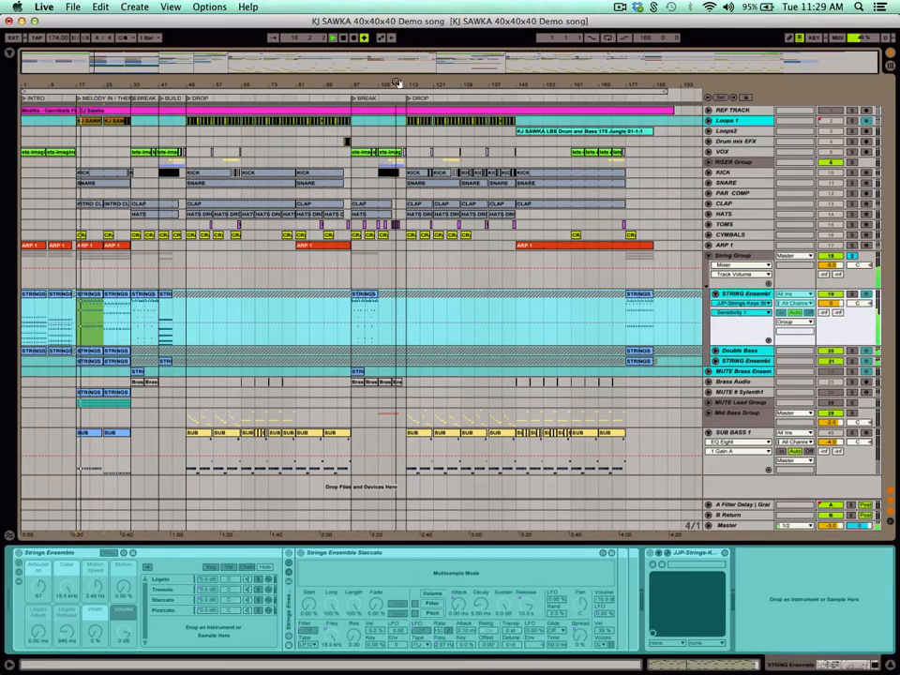
click(715, 296)
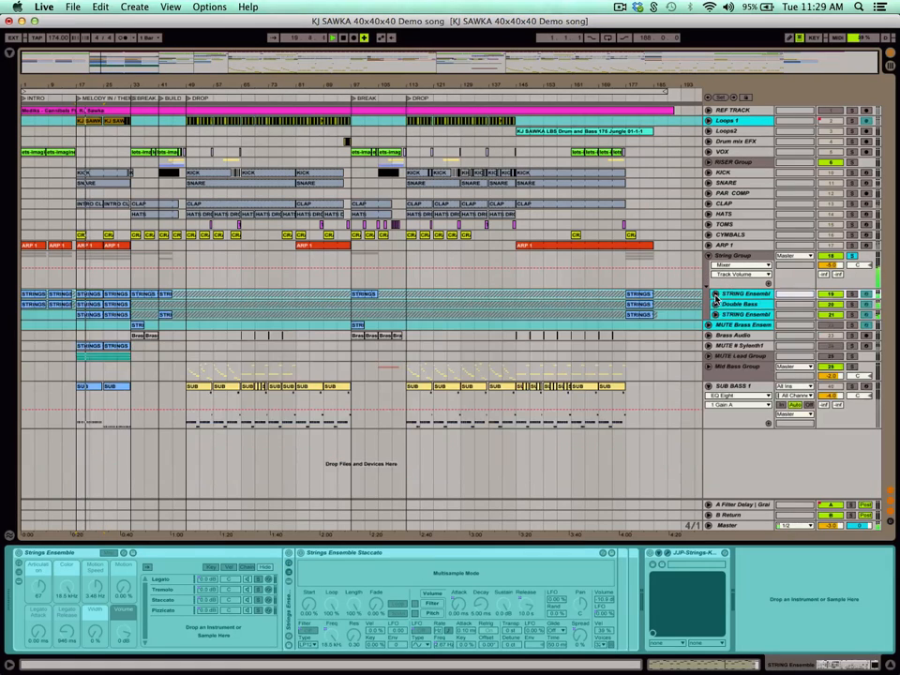
click(708, 256)
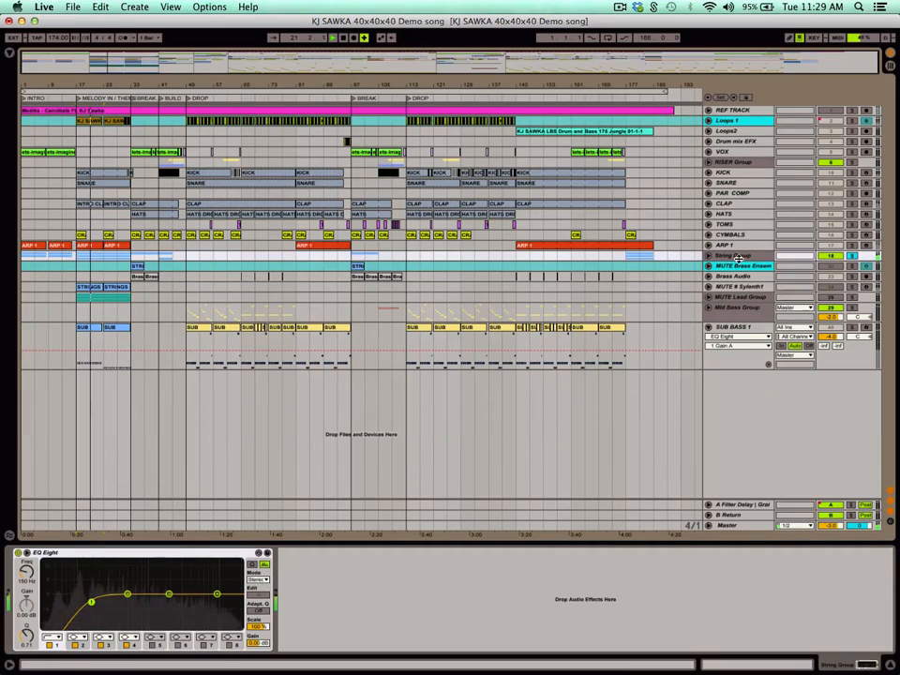
click(852, 255)
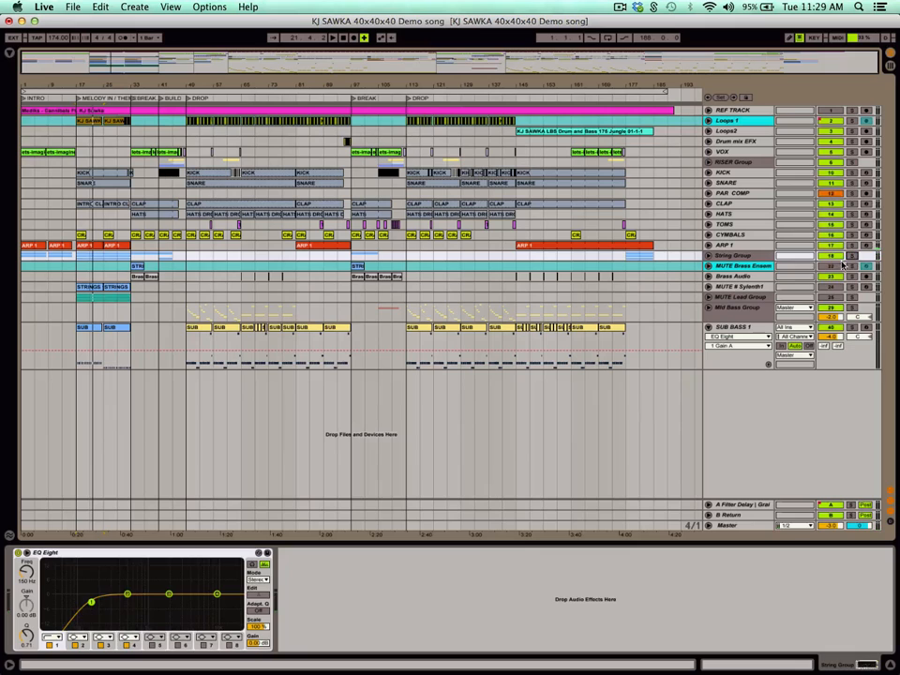
Play Brass Audio soloed from the BREAK at bar 97, then clear the solo and show the MUTE Lead Group devices.
click(744, 277)
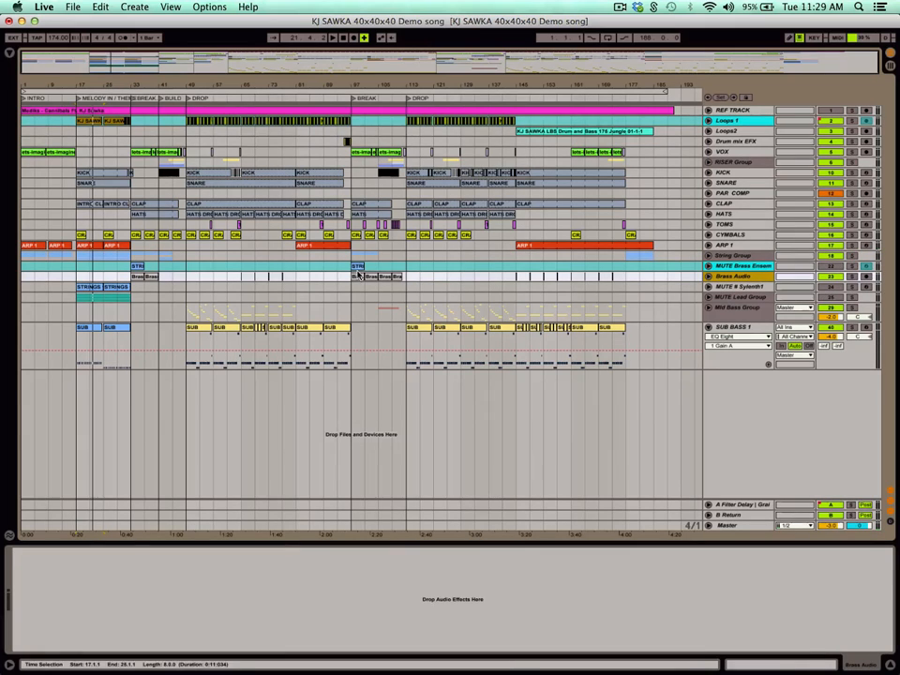
click(358, 275)
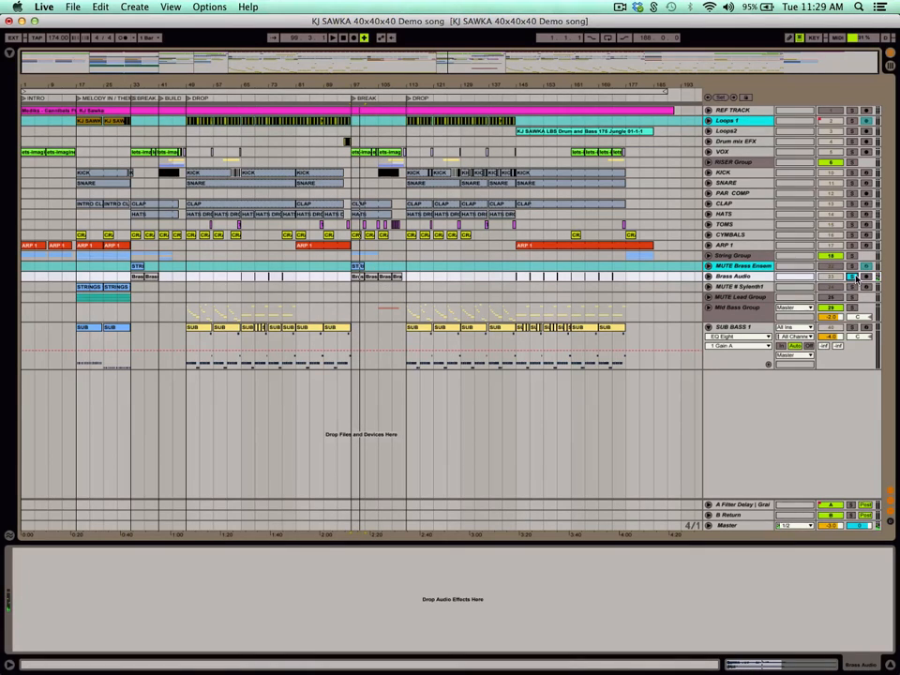
click(755, 297)
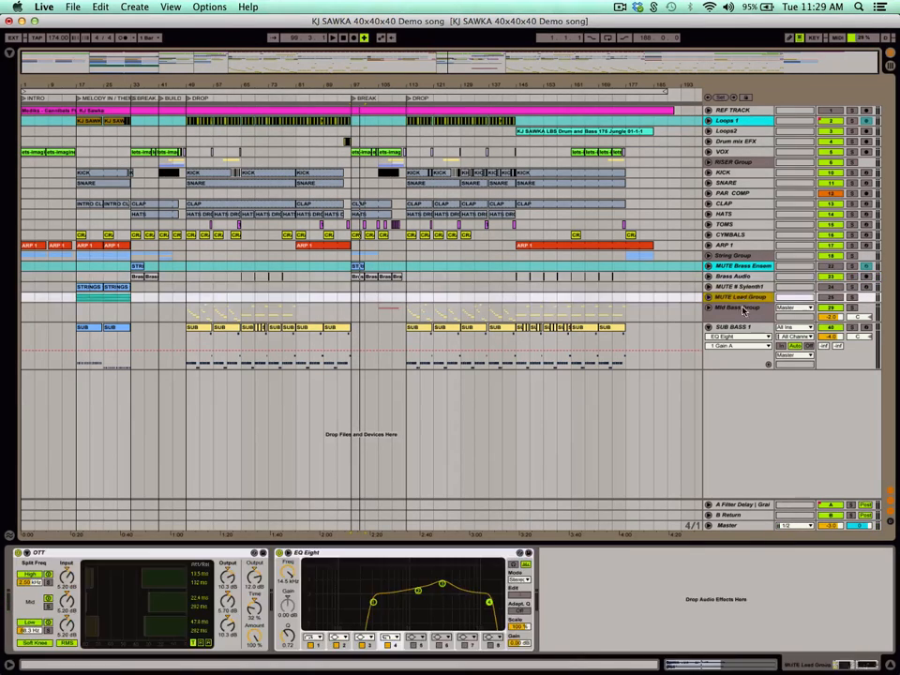
Unfold and solo the Mid Bass Group and play it from the second DROP at bar 113.
click(722, 307)
click(710, 309)
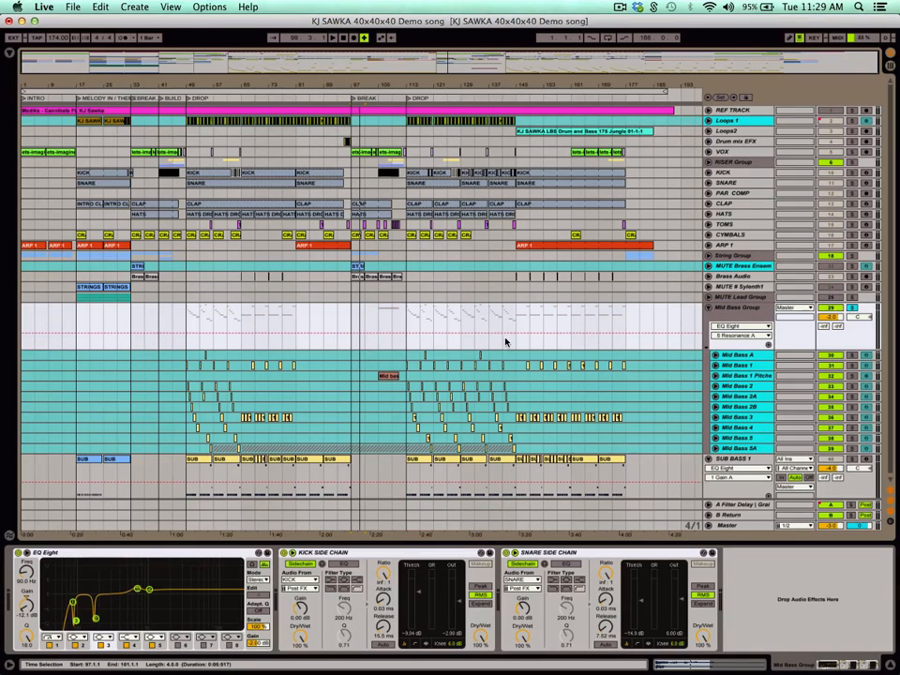
click(406, 323)
key(space)
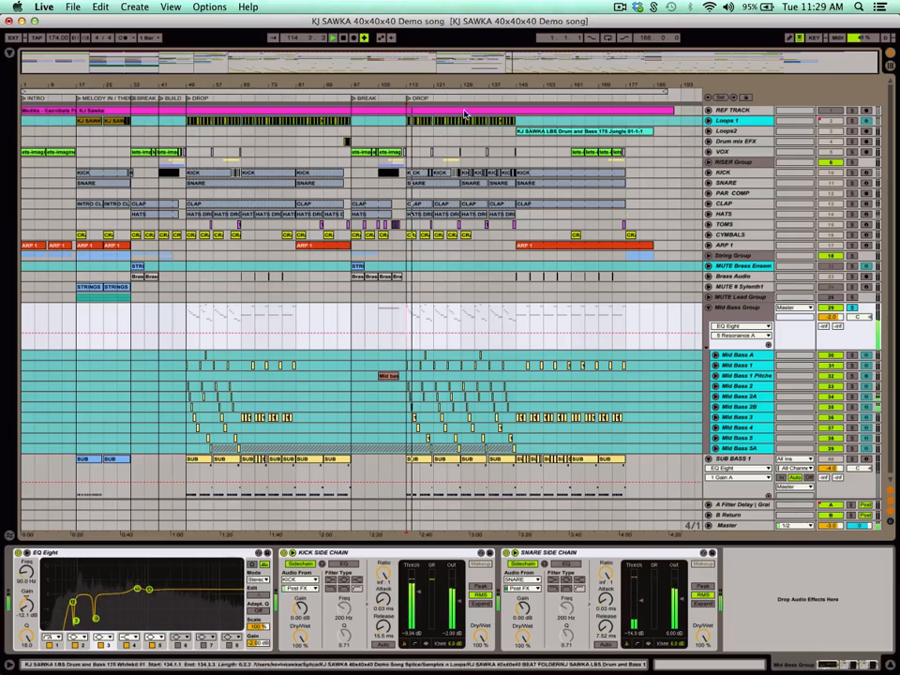
Point out the Mid Bass Group's KICK SIDE CHAIN, SNARE SIDE CHAIN and EQ Eight devices, then fold the group.
click(365, 553)
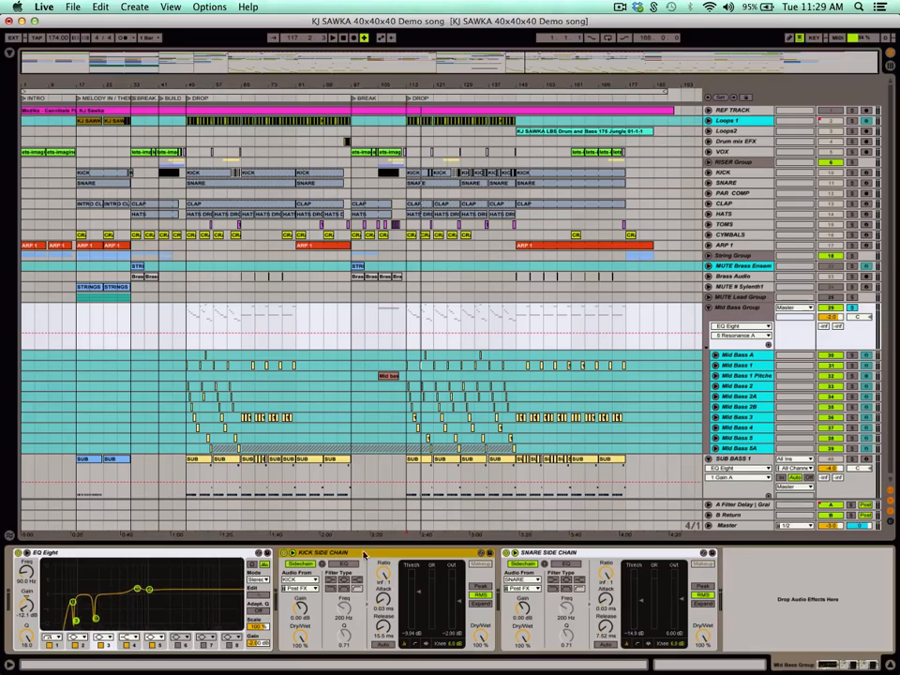
click(564, 554)
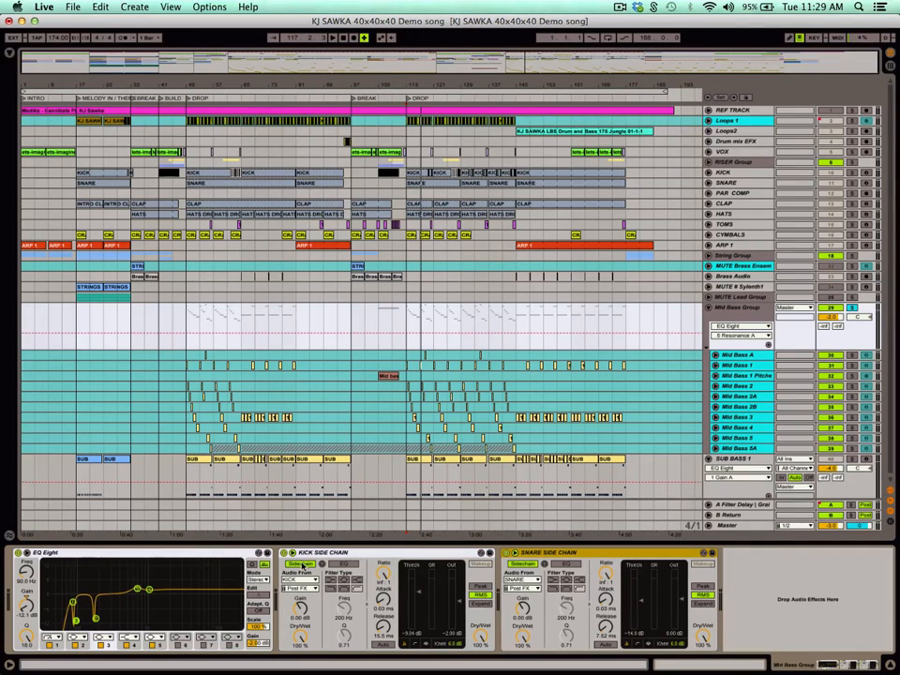
click(120, 559)
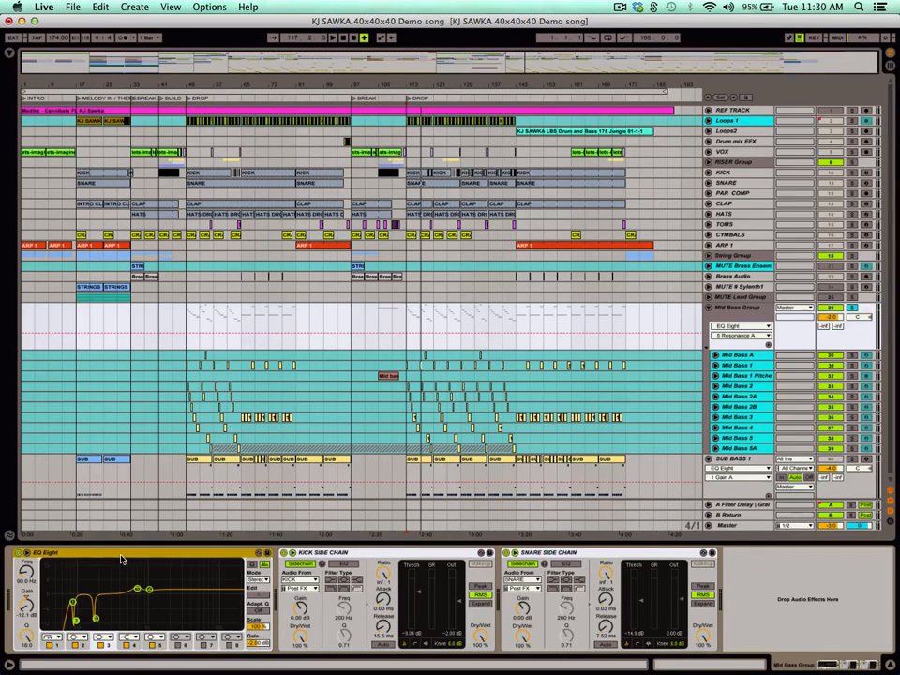
click(745, 309)
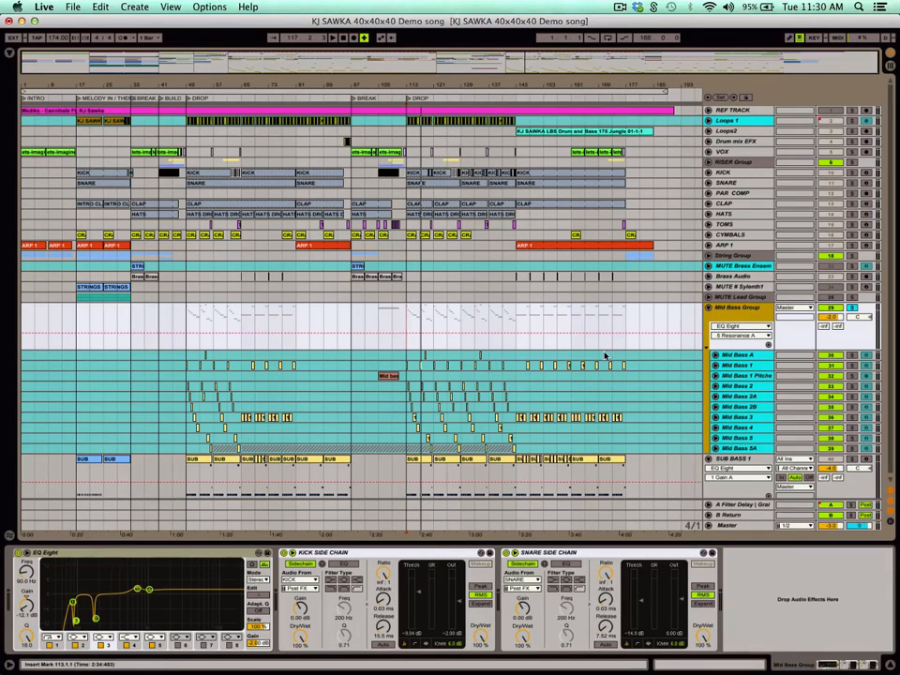
click(709, 309)
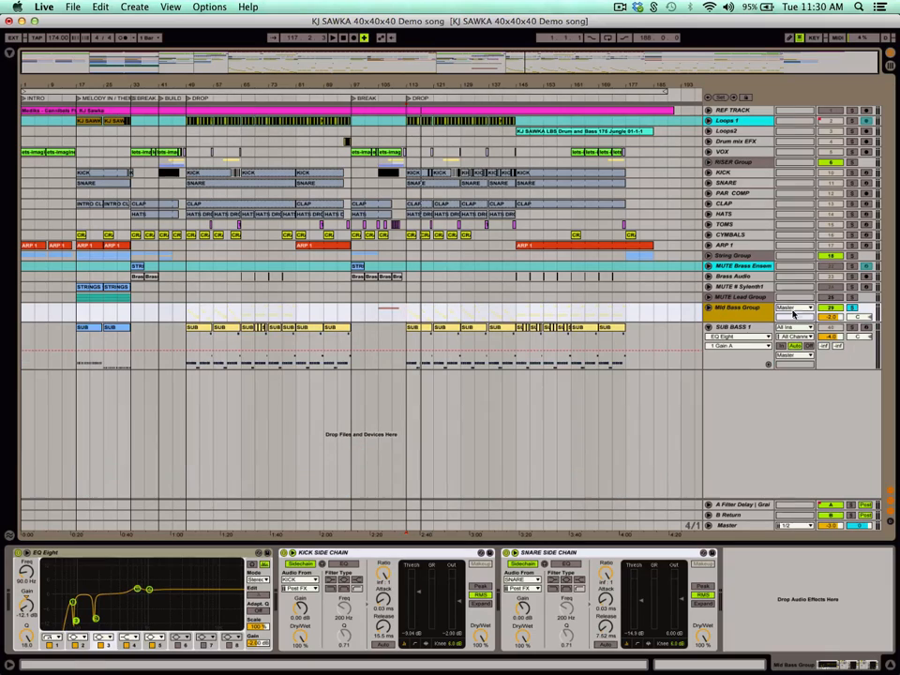
Play SUB BASS 1 soloed from bar 113 and point out its kick and snare side-chain compressors, then clear the solo.
click(854, 328)
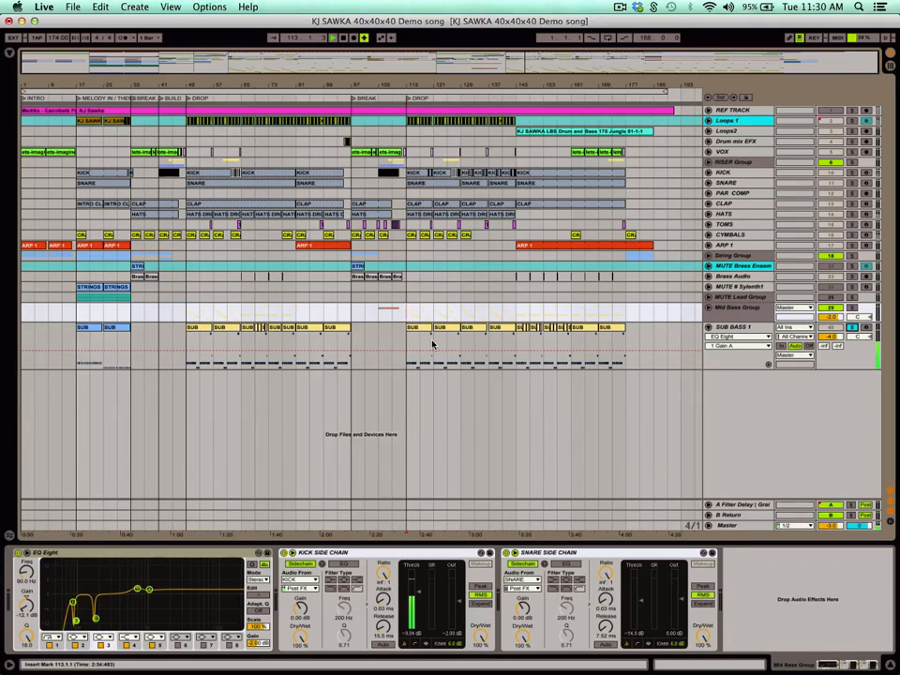
key(space)
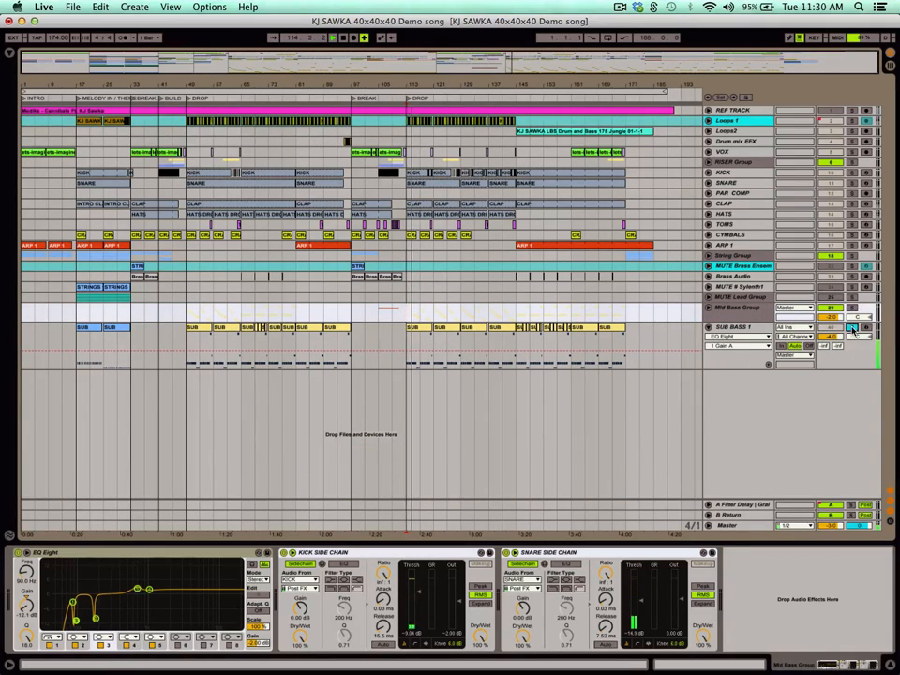
click(736, 328)
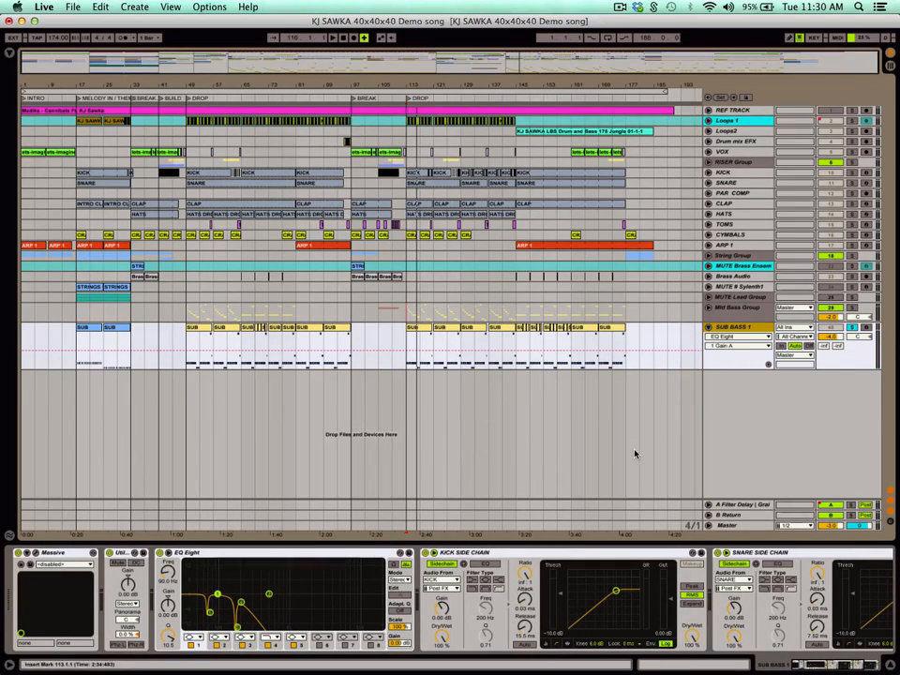
click(496, 554)
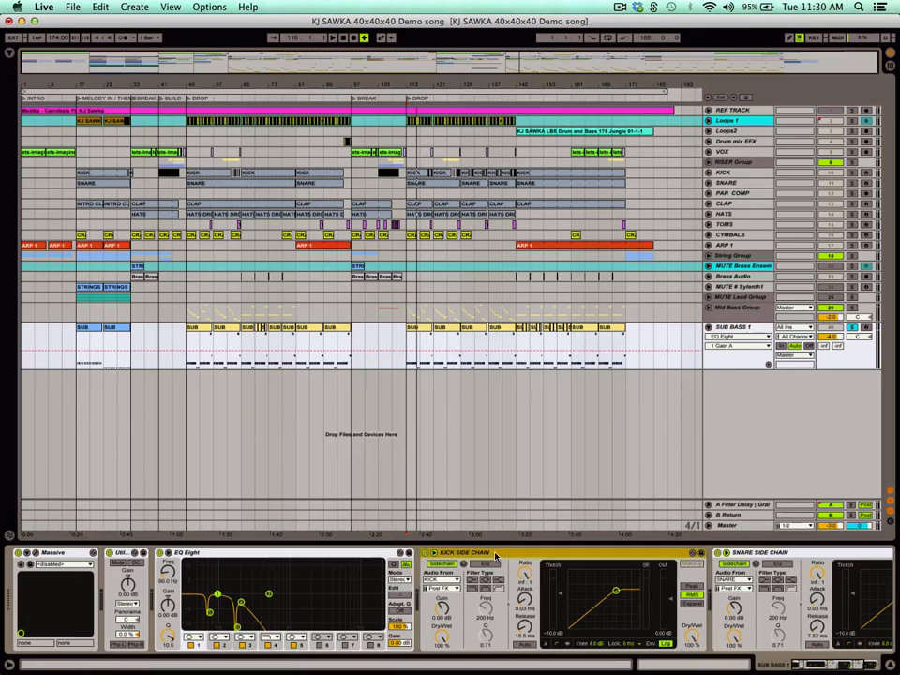
click(777, 557)
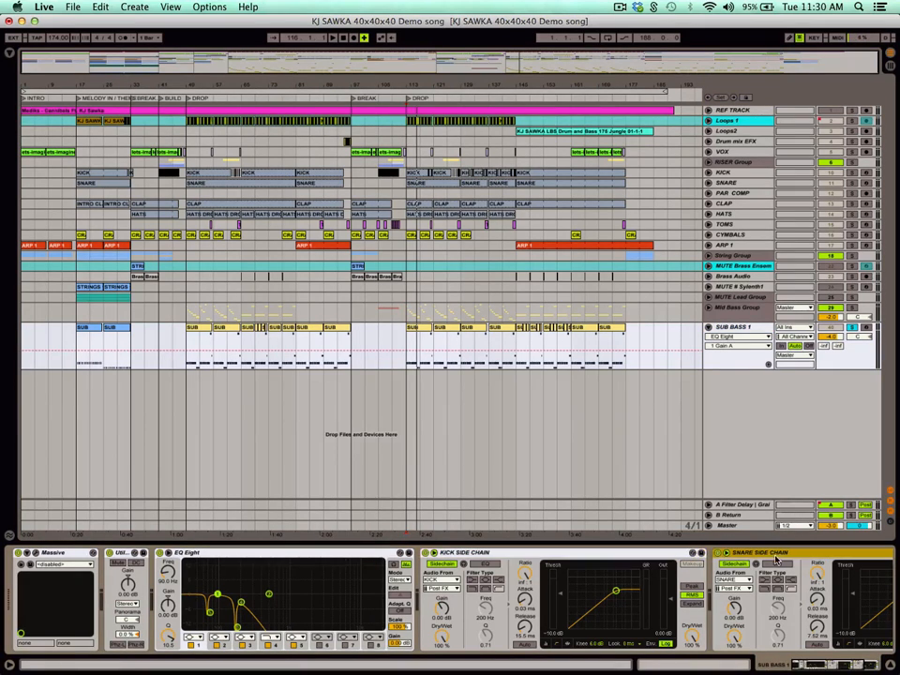
click(855, 328)
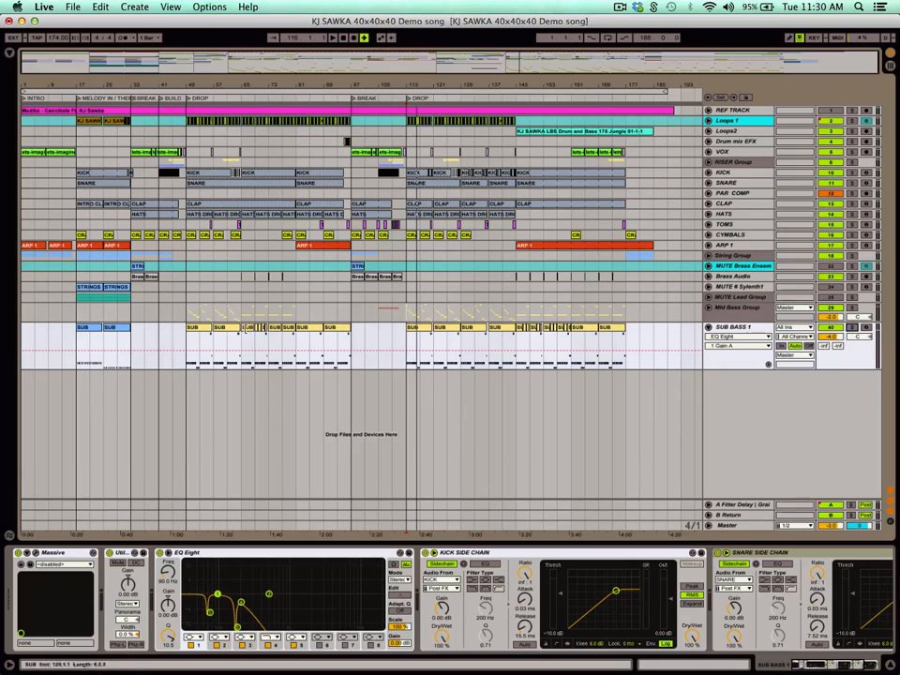
Play the full mix from bars 113 and 145, briefly soloing Loops2, then return to bar 113 on the TOMS track.
click(411, 312)
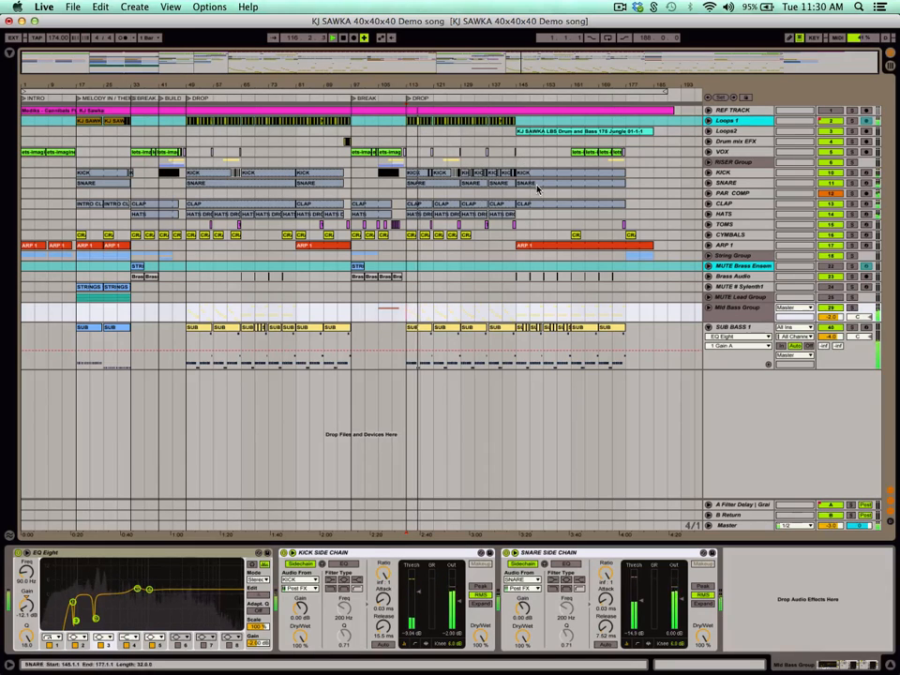
click(519, 141)
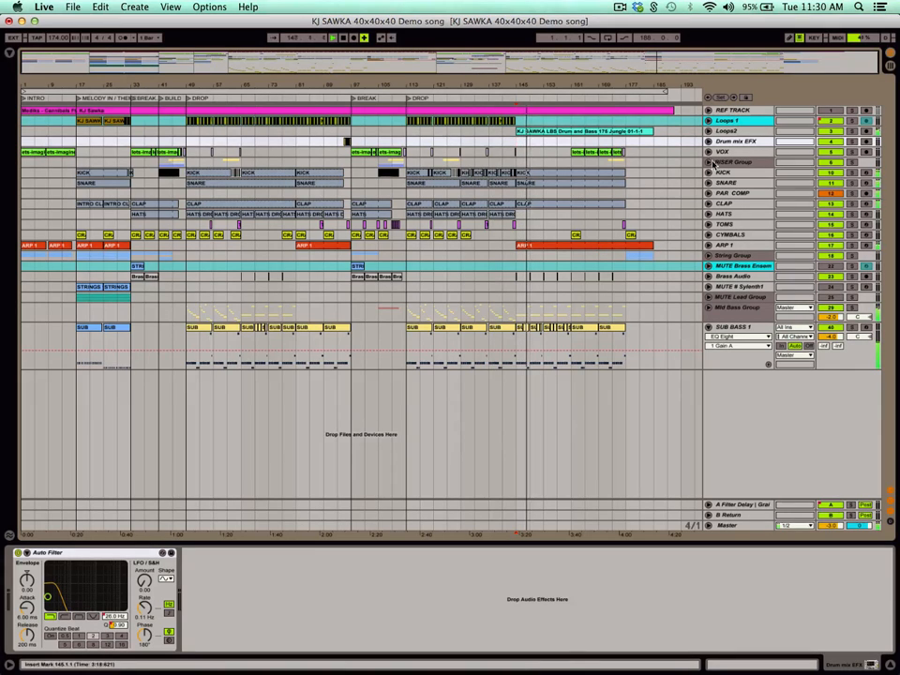
click(852, 132)
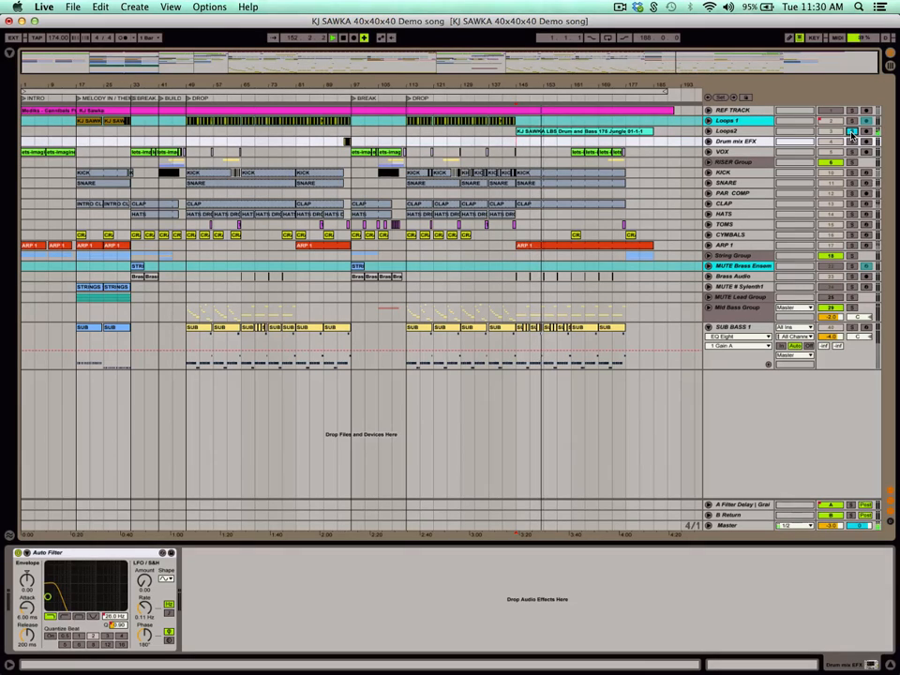
click(851, 131)
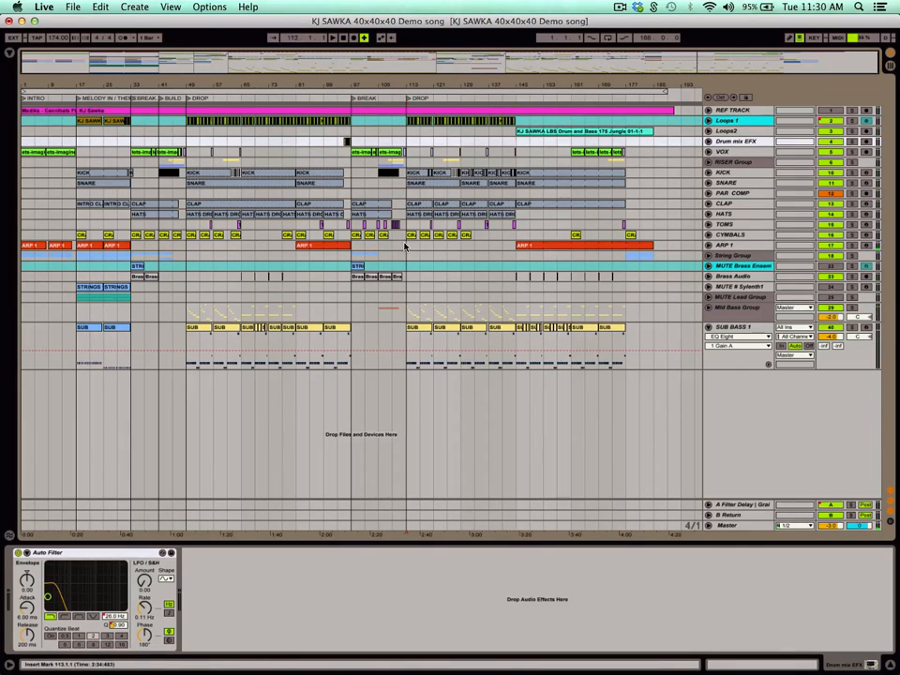
click(403, 235)
click(415, 225)
Switch to Safari, review the song's Splice project timeline down to the first revision, and return to Ableton Live.
key(super+Tab)
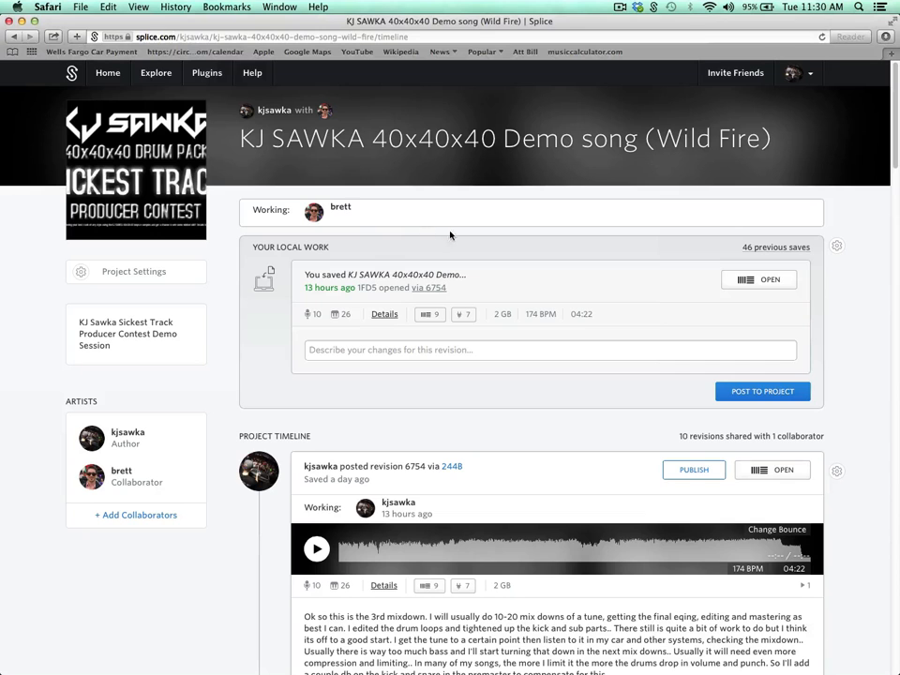
scroll(532, 379, down, 15)
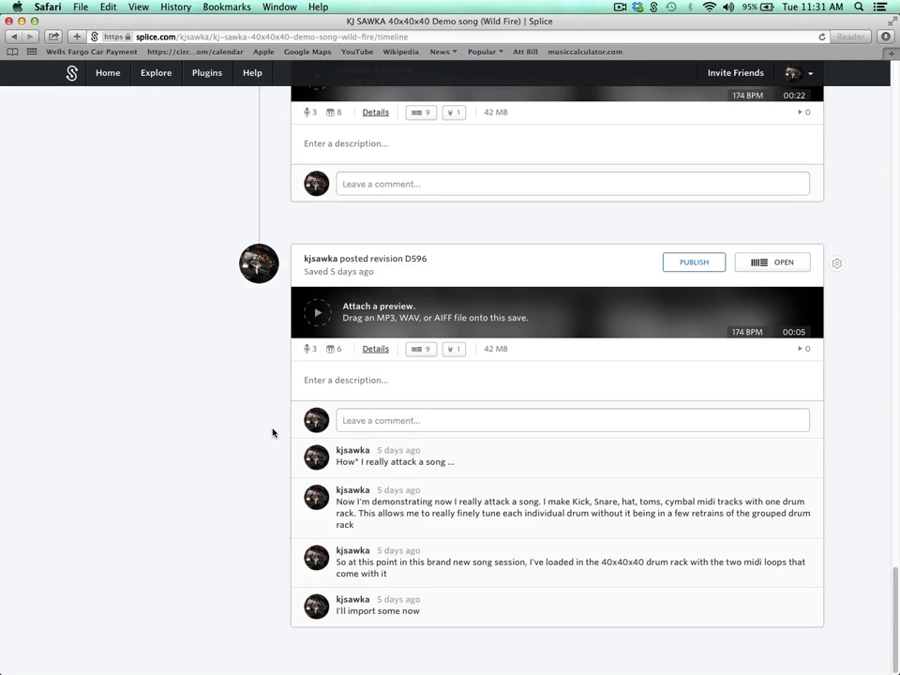
scroll(271, 432, up, 20)
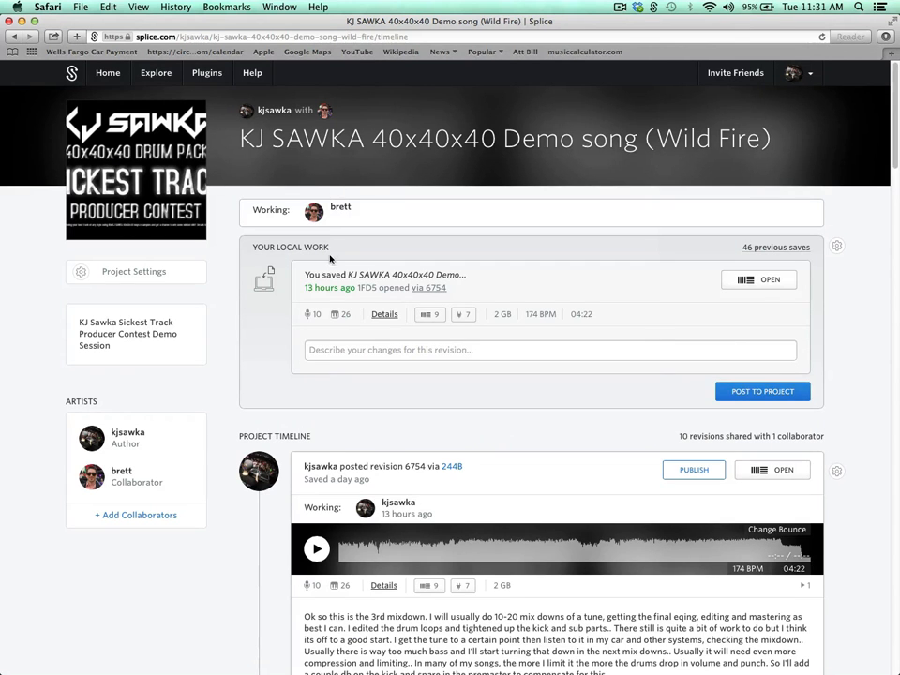
key(super+Tab)
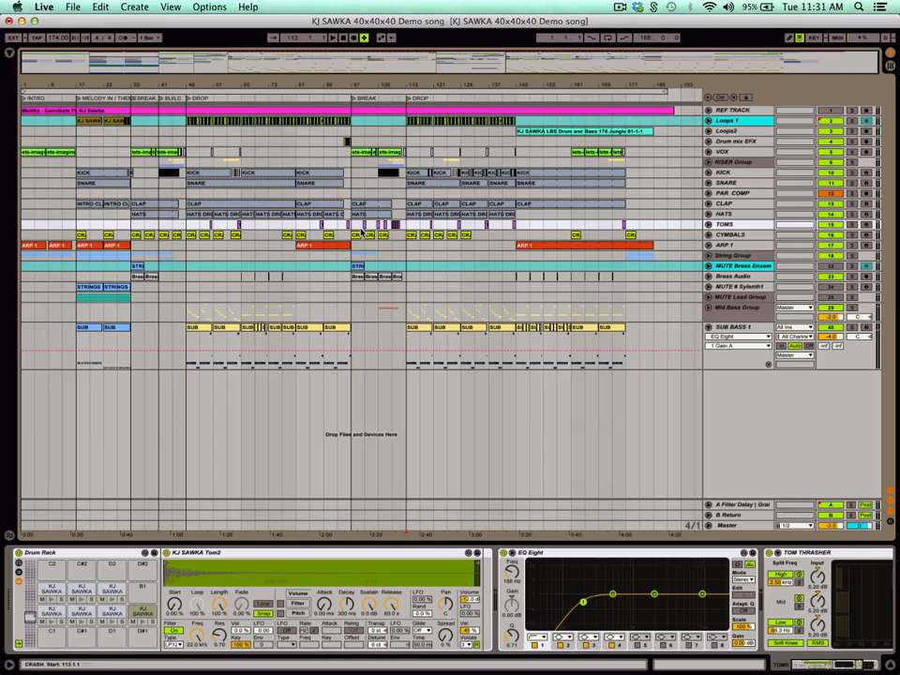